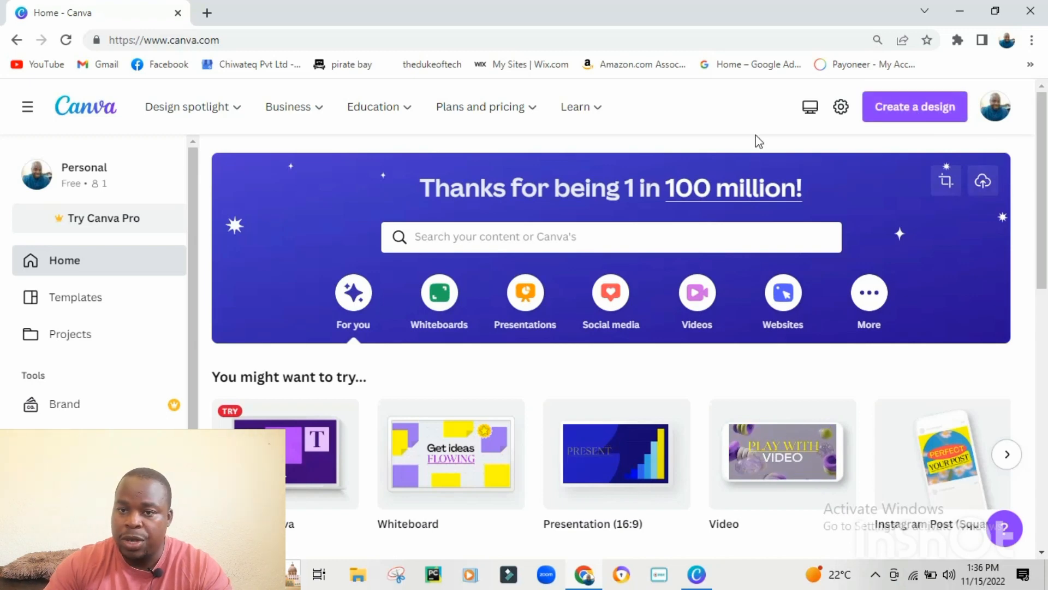
Step: Open the Canva for Windows download page from the account options and switch to the Canva desktop app
left_click(994, 114)
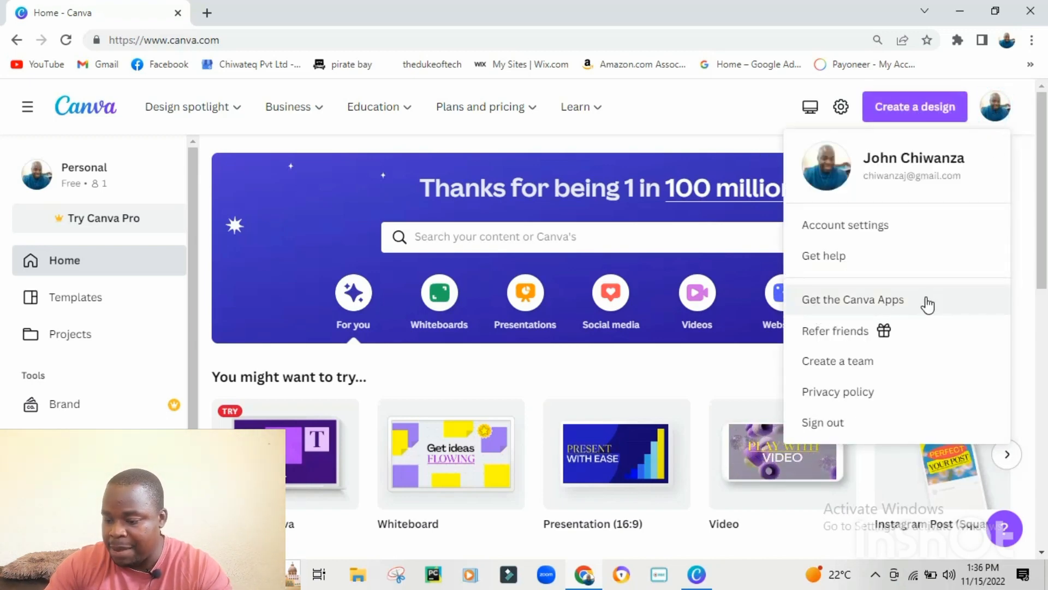
left_click(874, 301)
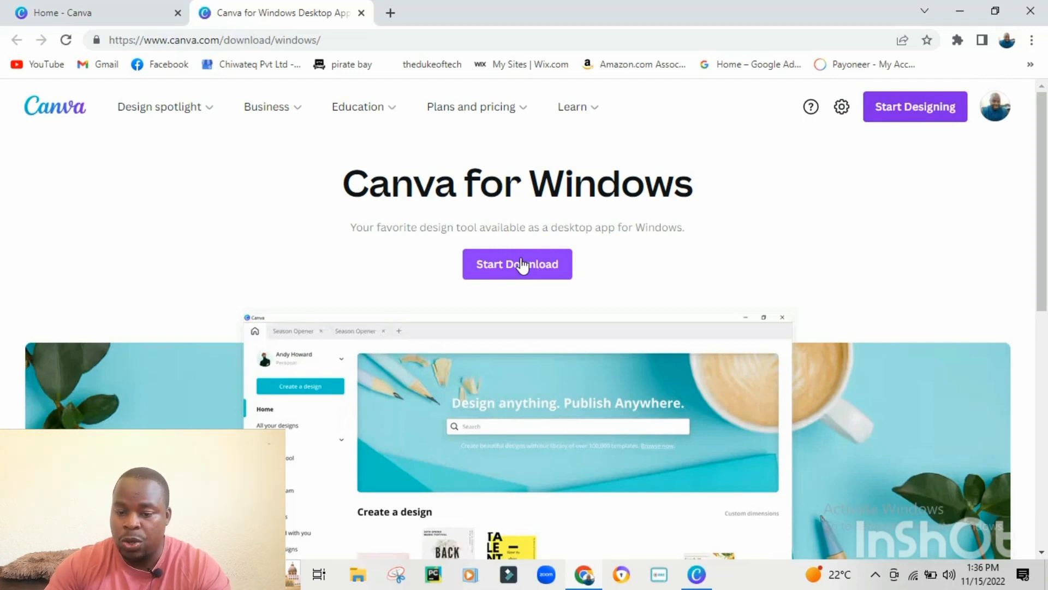
left_click(959, 11)
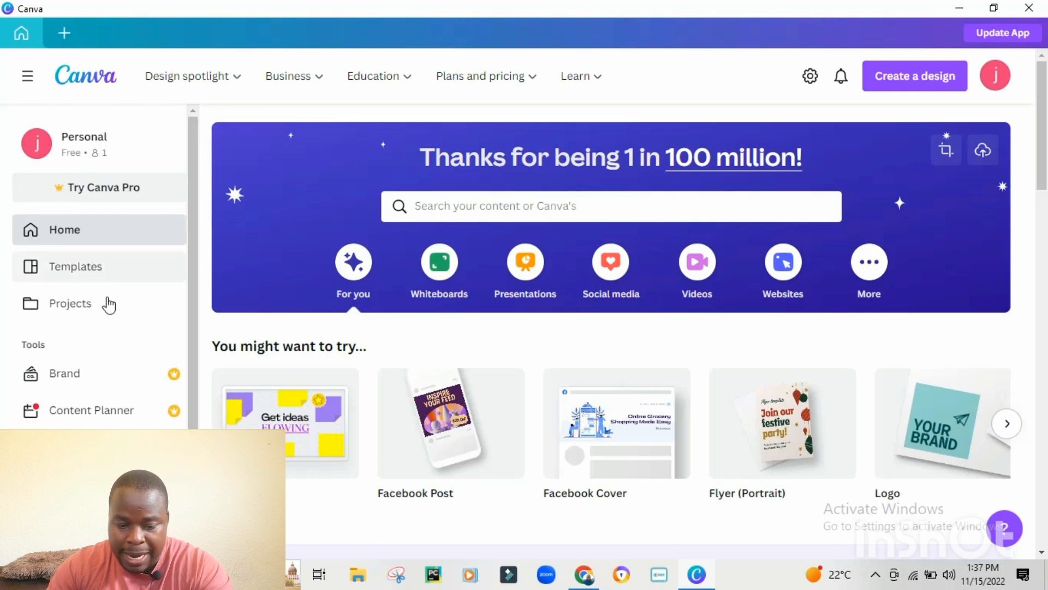
scroll(196, 276, "down", 1)
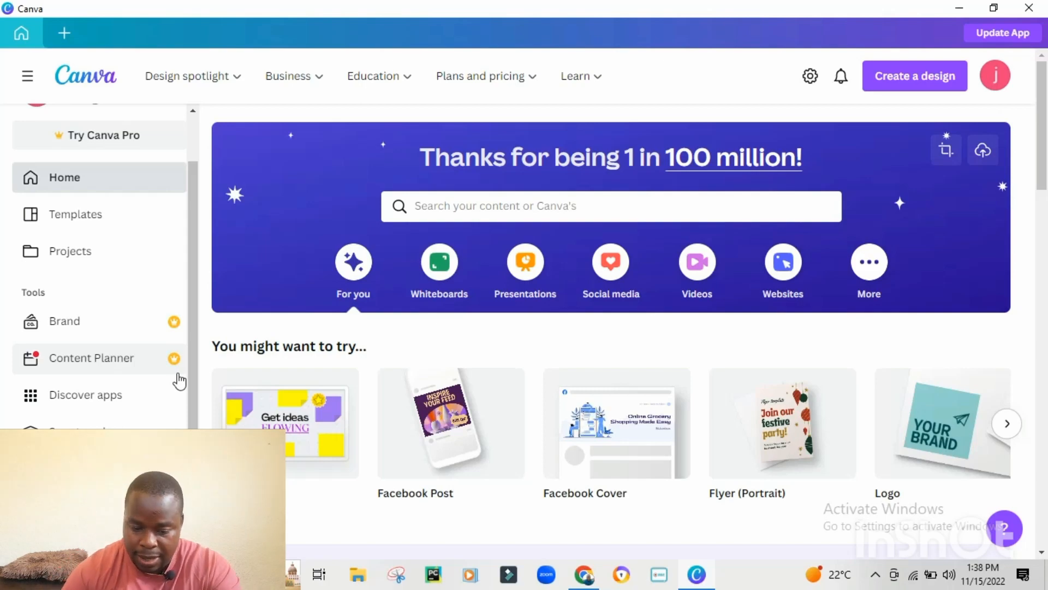
scroll(147, 393, "down", 5)
scroll(513, 402, "up", 5)
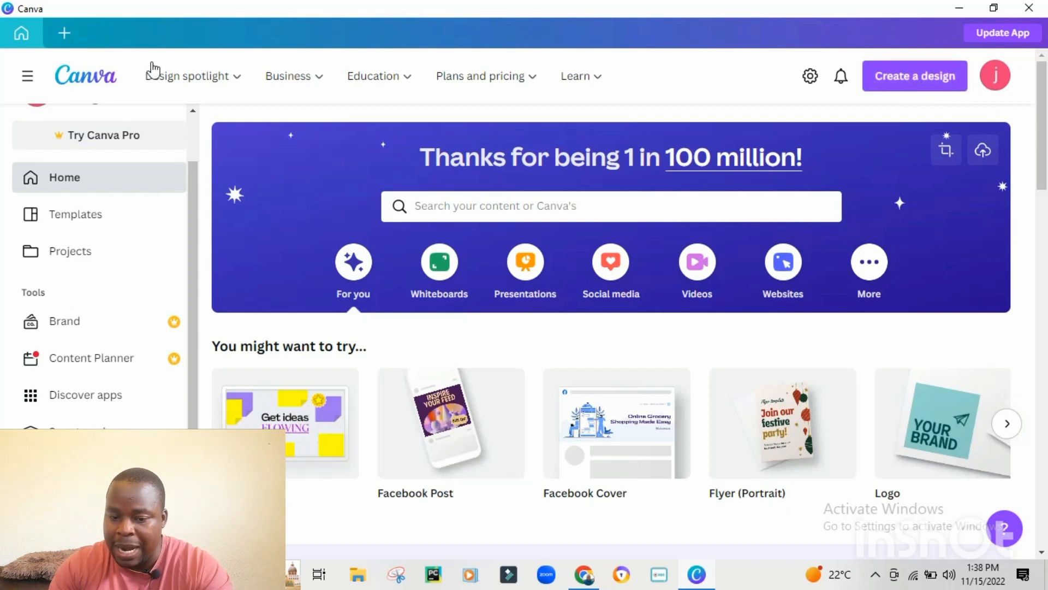
Step: Examine the design types offered for a new design, from video and social media posts to cards and documents
left_click(63, 35)
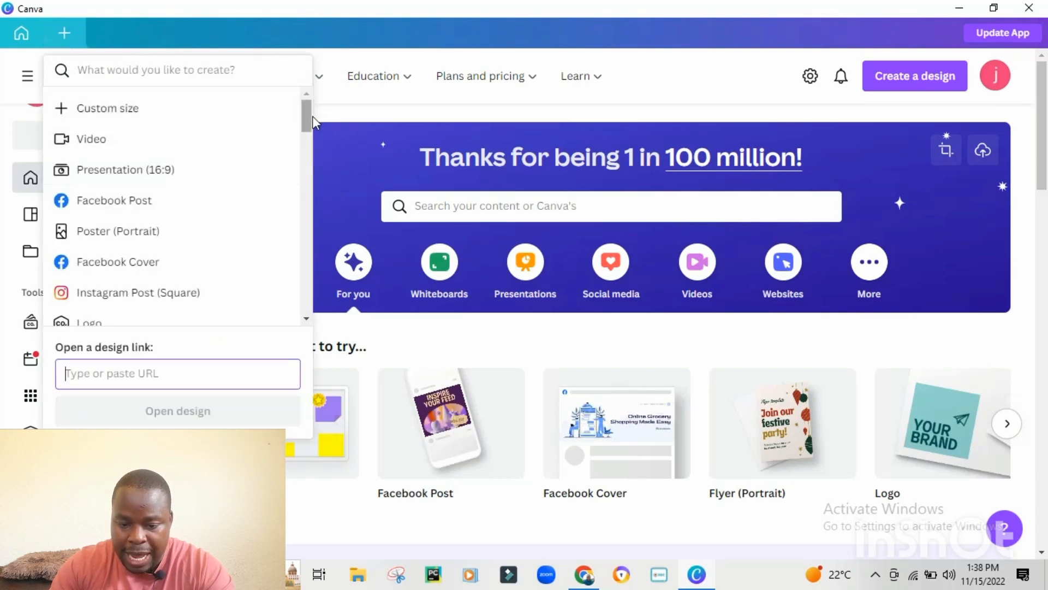
mouse_move(308, 120)
left_mouse_down()
mouse_move(319, 306)
mouse_move(303, 274)
mouse_move(293, 117)
mouse_move(295, 133)
left_mouse_up()
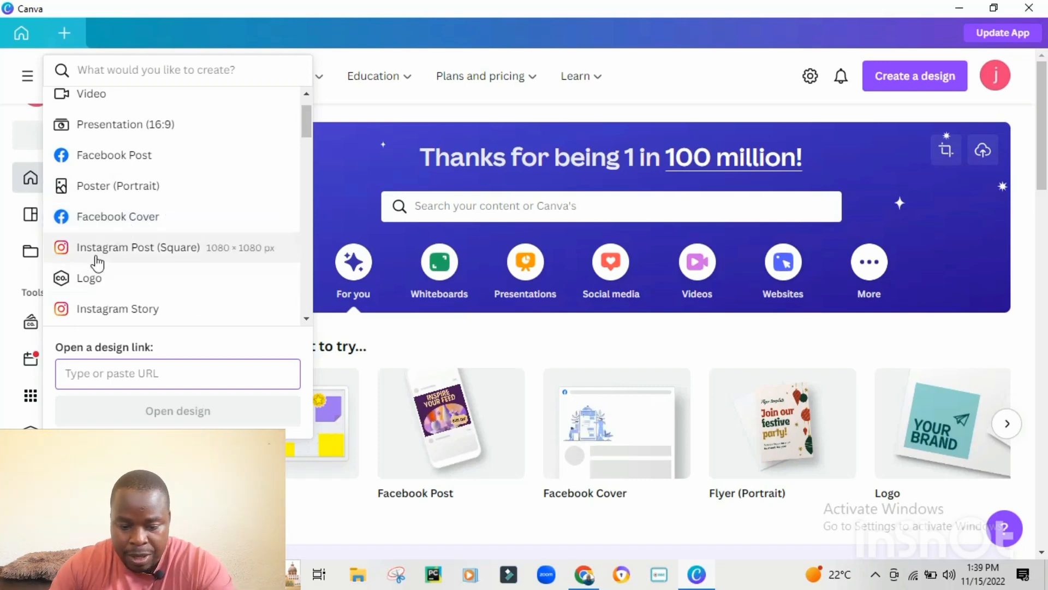
scroll(164, 218, "down", 1)
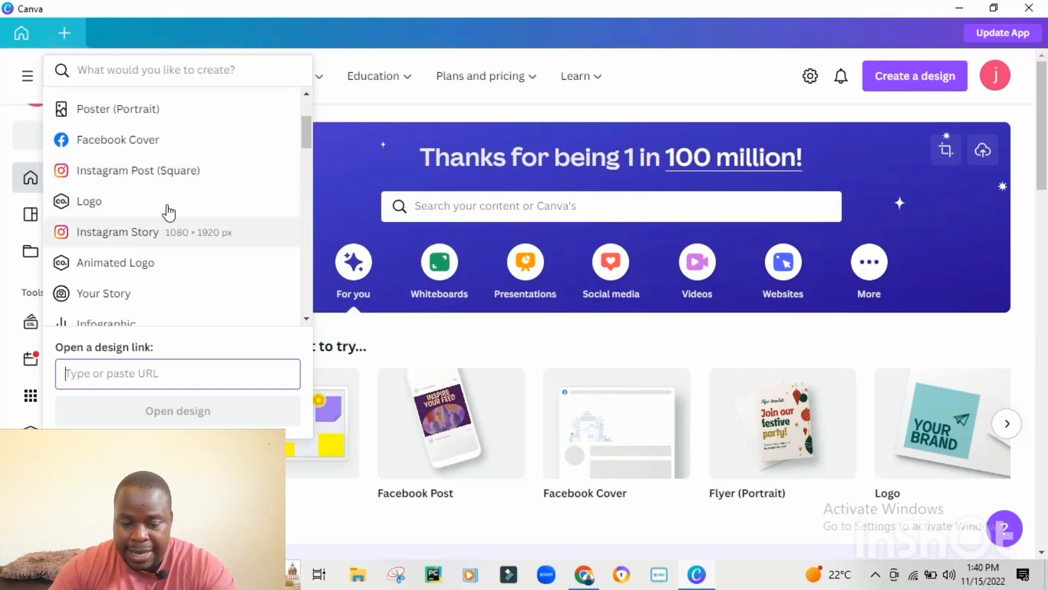
scroll(164, 215, "down", 3)
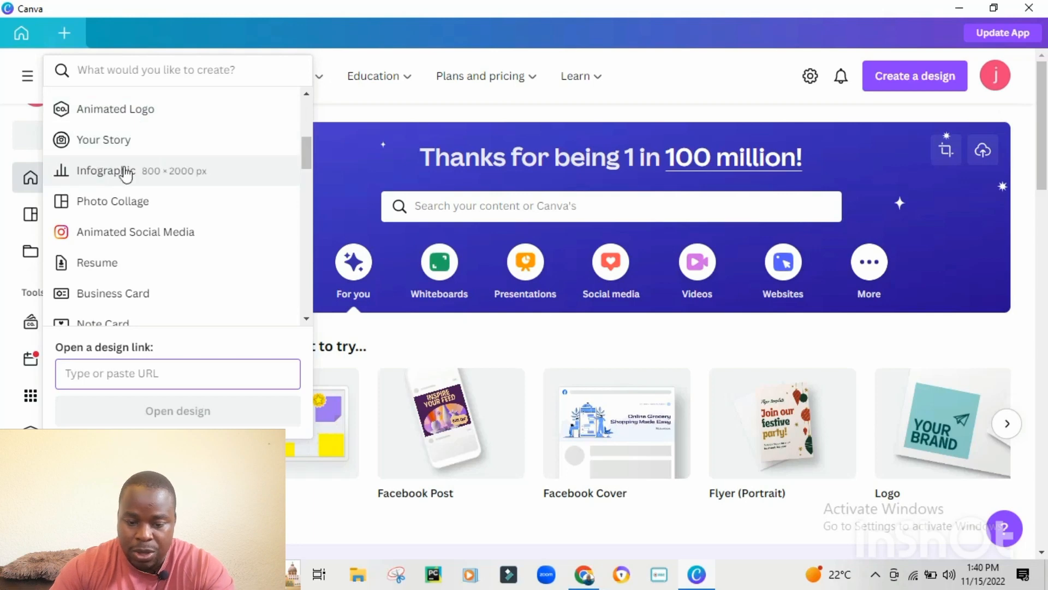
scroll(143, 193, "down", 2)
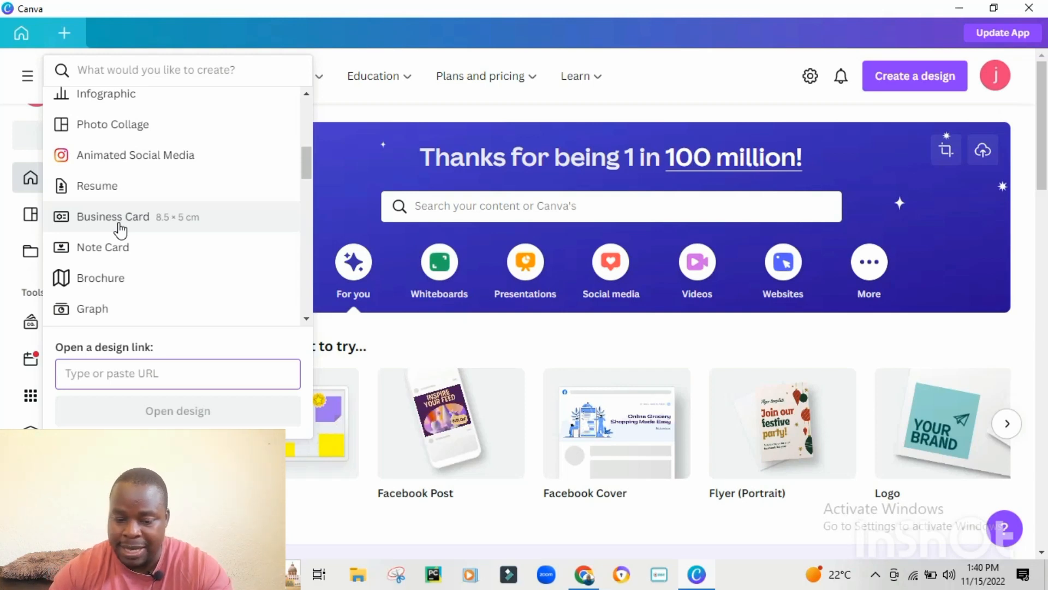
scroll(122, 227, "down", 3)
scroll(132, 139, "down", 2)
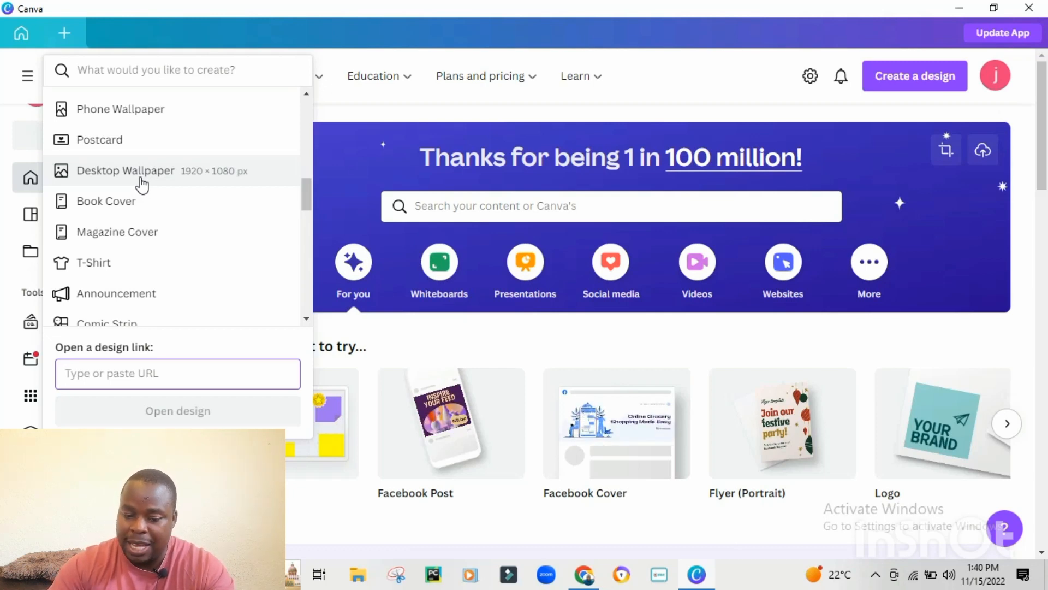
scroll(141, 185, "down", 2)
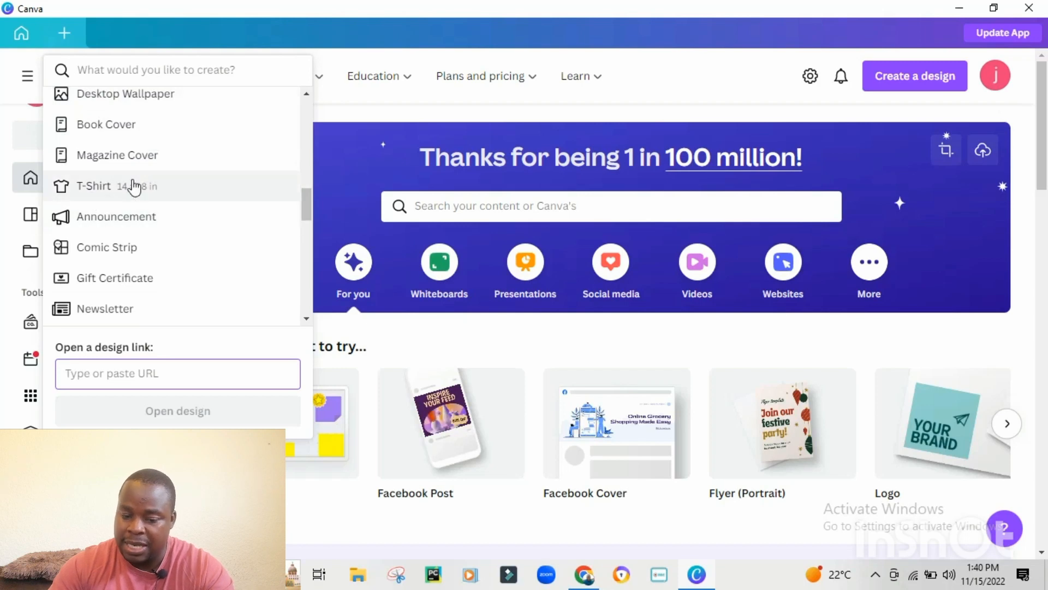
scroll(137, 199, "down", 3)
scroll(133, 203, "down", 2)
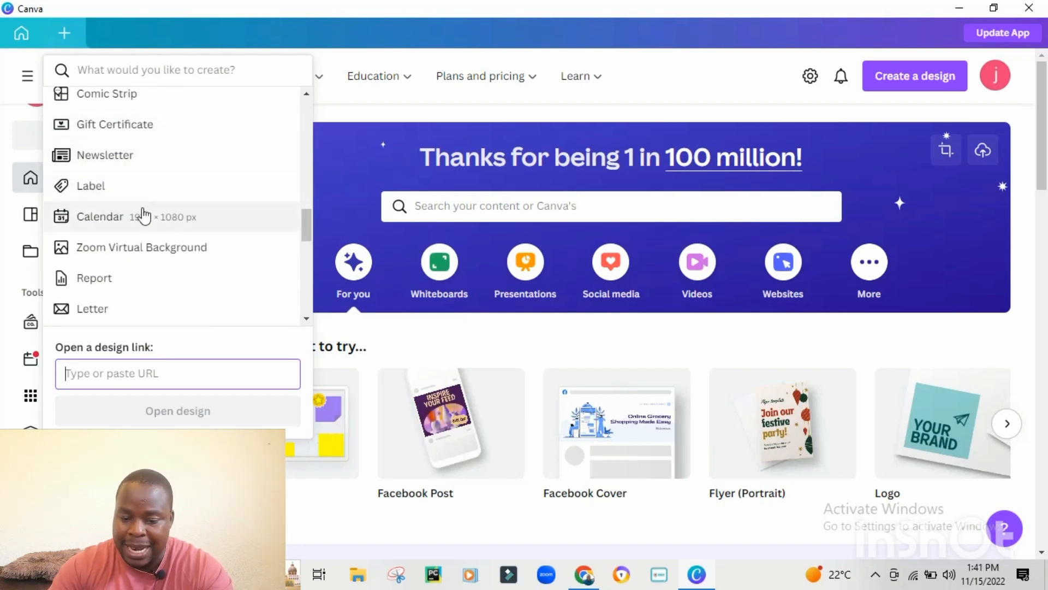
scroll(134, 217, "down", 2)
scroll(142, 216, "down", 3)
scroll(136, 220, "down", 10)
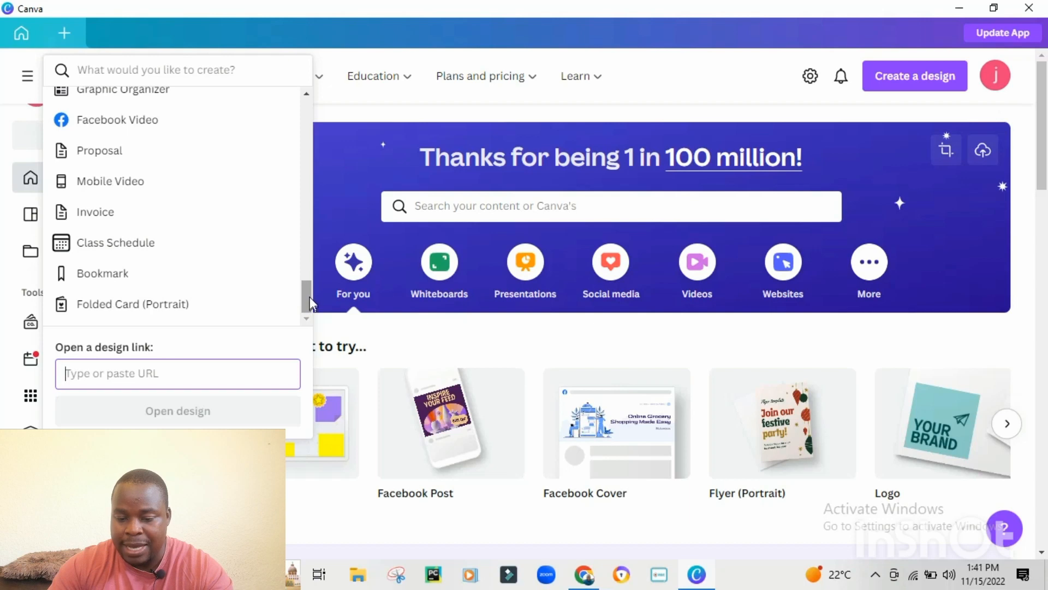
left_click_drag(310, 298, 272, 99)
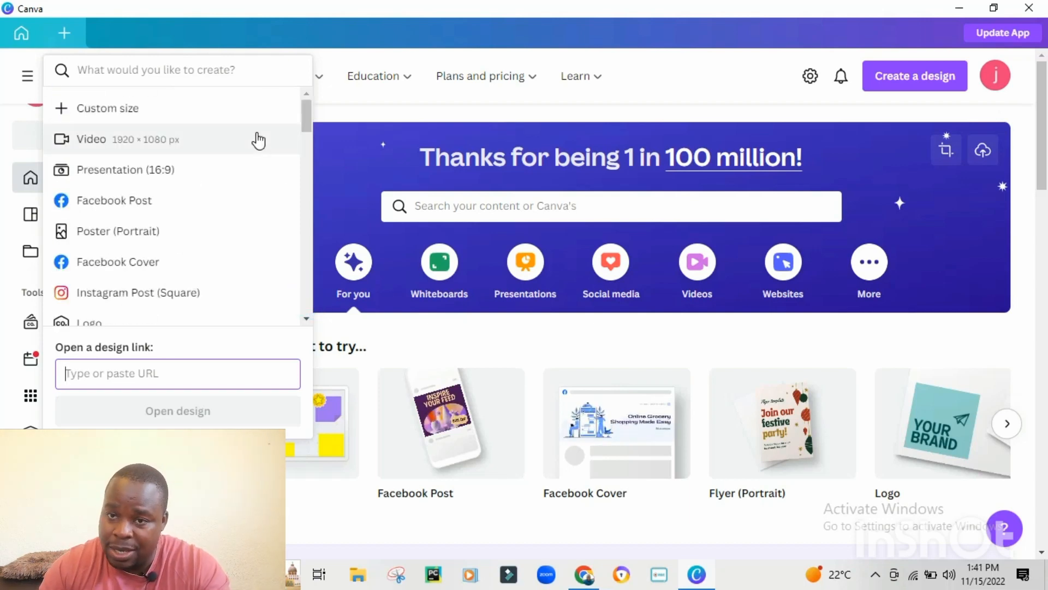
Step: Create a new custom-size design 2440 px wide and 1080 px high
left_click(109, 112)
left_click(111, 135)
left_click(382, 143)
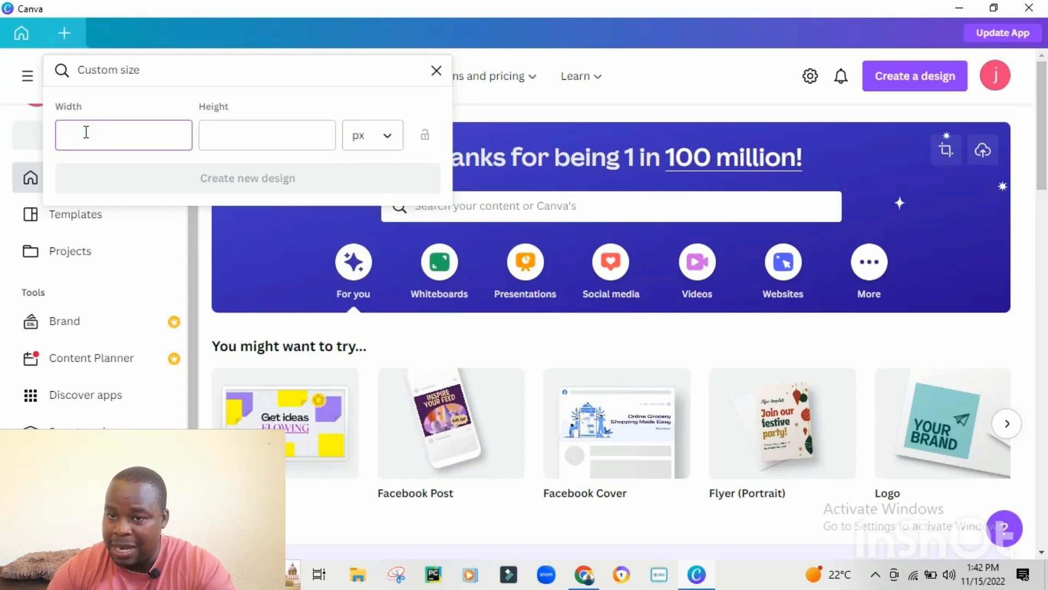
type("2440")
left_click(232, 137)
type("1080")
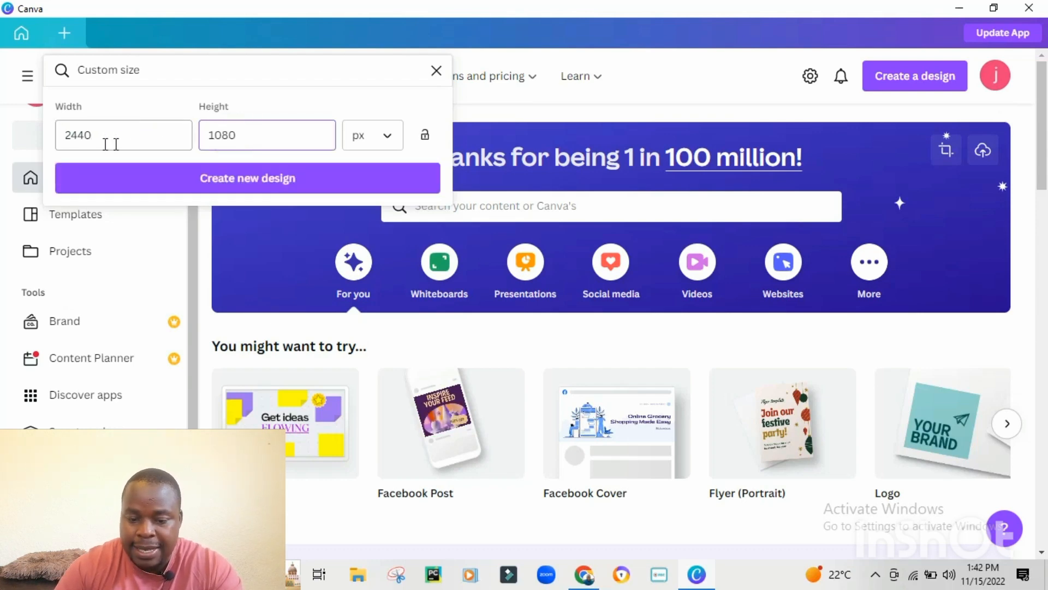
left_click(285, 180)
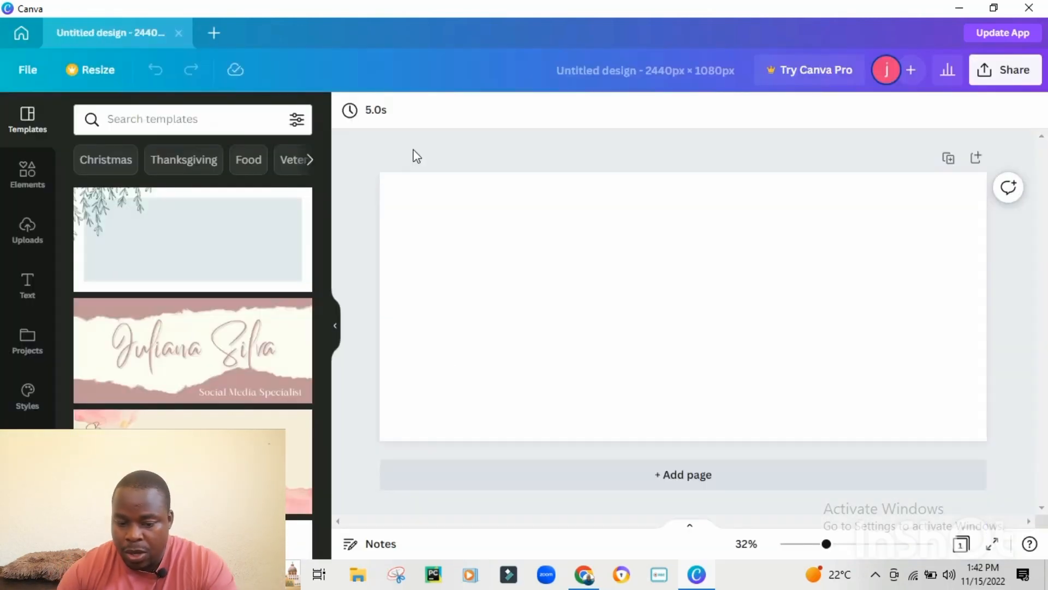
Step: Apply the blue and pink "Grand Unveiling On" banner template to the blank page
left_click(505, 261)
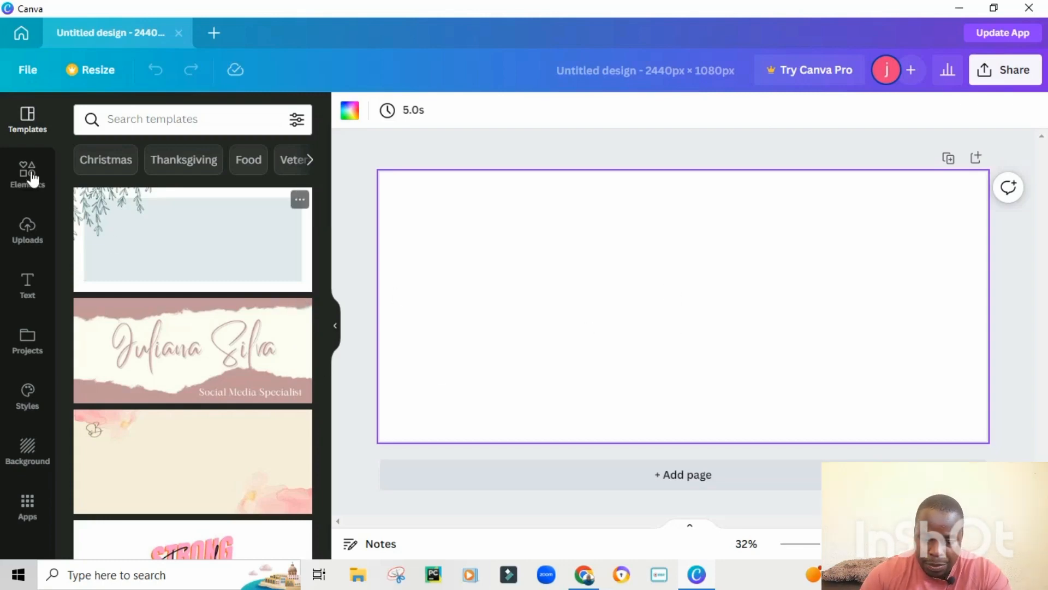
scroll(285, 253, "down", 10)
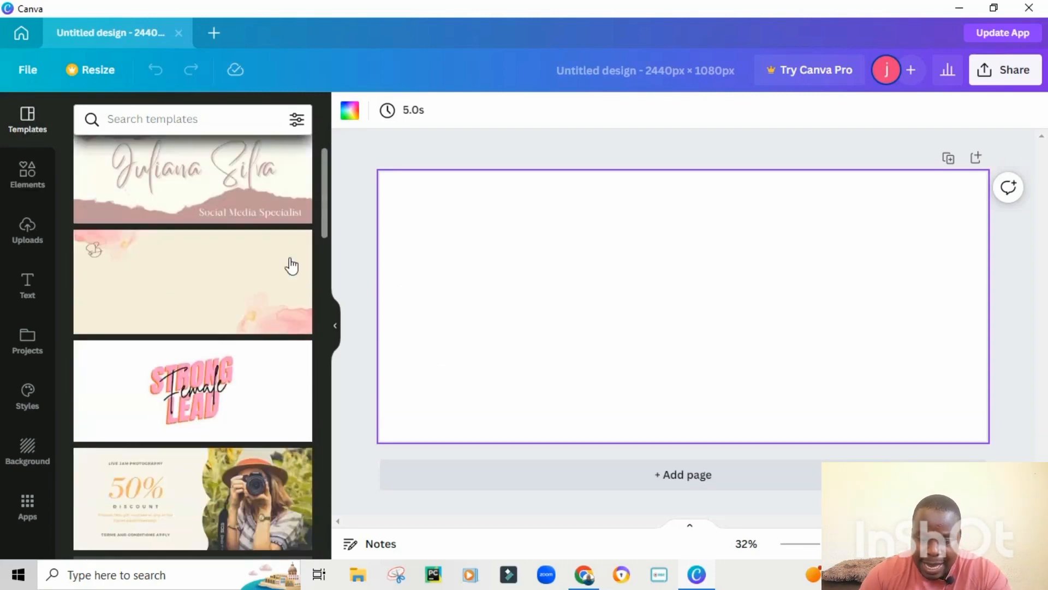
scroll(281, 262, "down", 2)
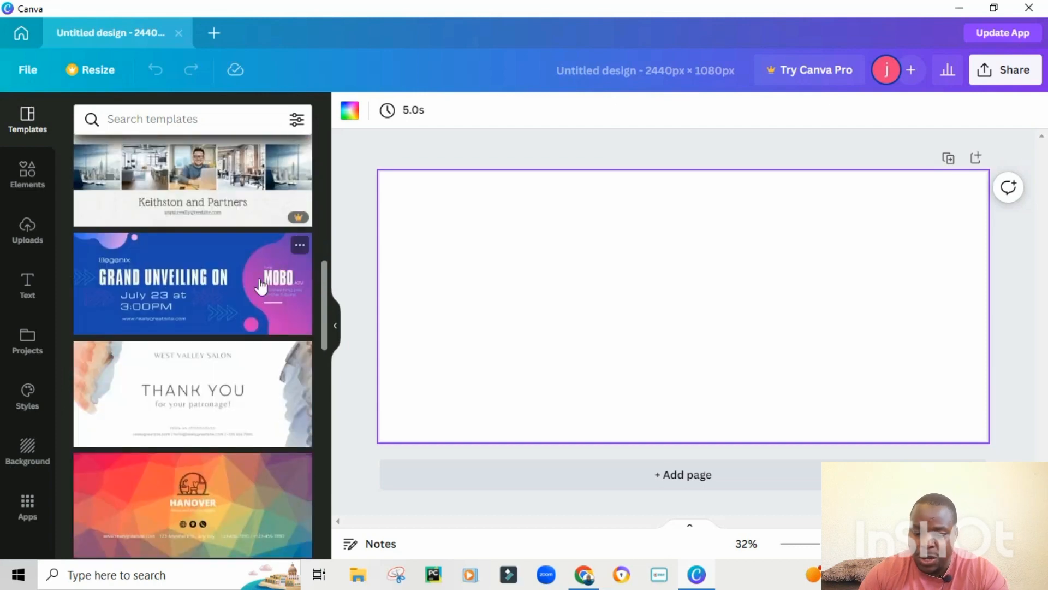
left_click(157, 298)
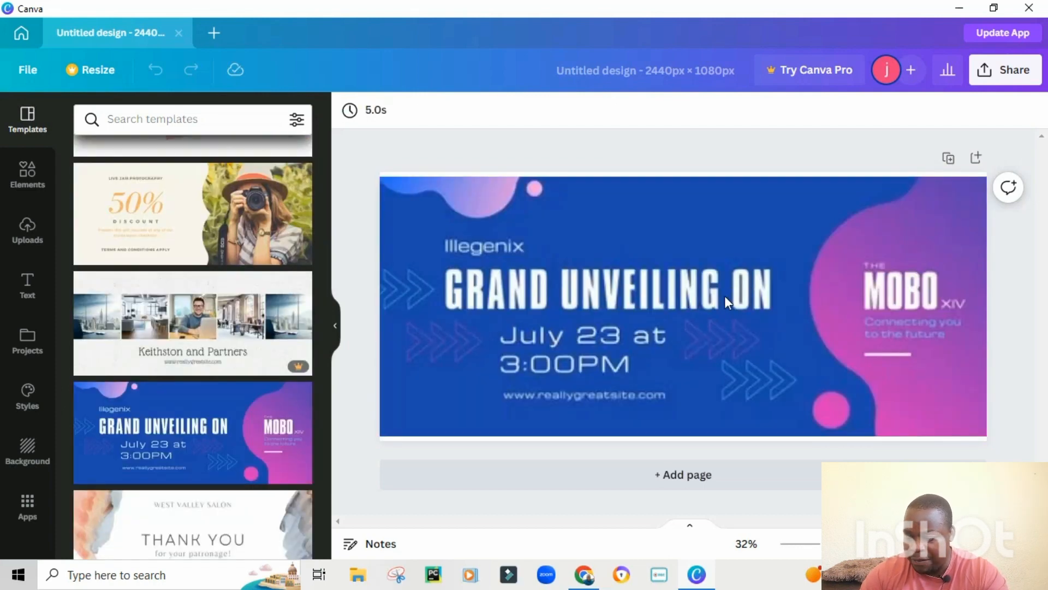
left_click(689, 320)
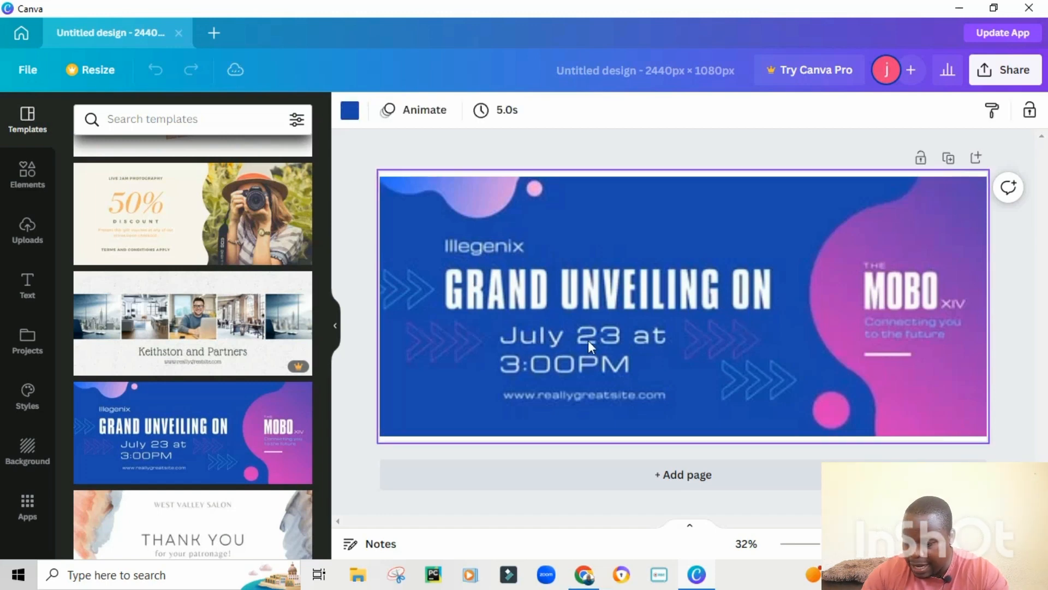
Step: Move the "GRAND UNVEILING ON" heading right and slightly up, and select the date and time text
left_click(551, 290)
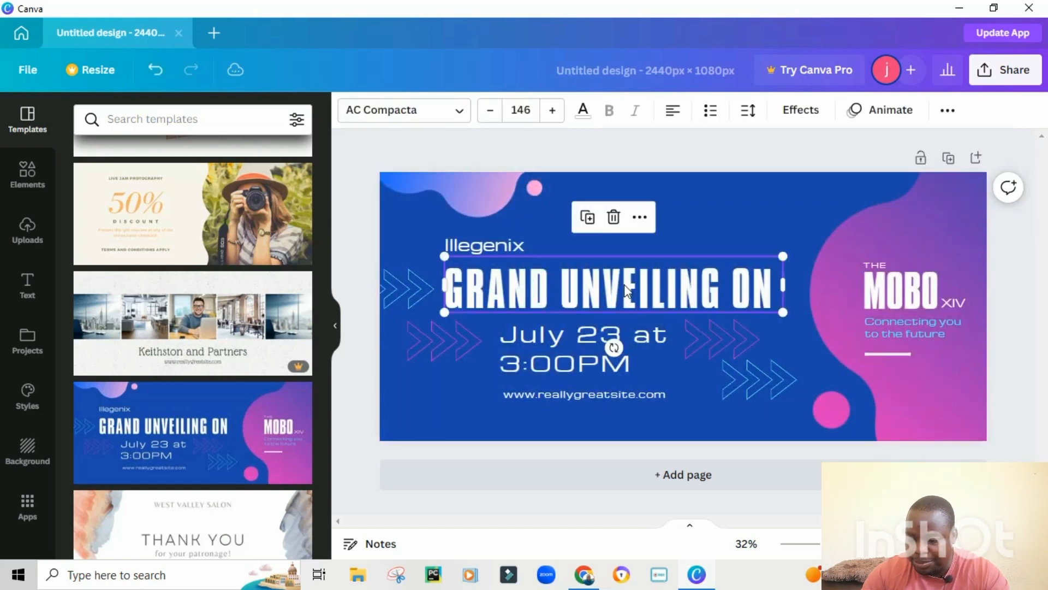
left_click_drag(622, 284, 724, 265)
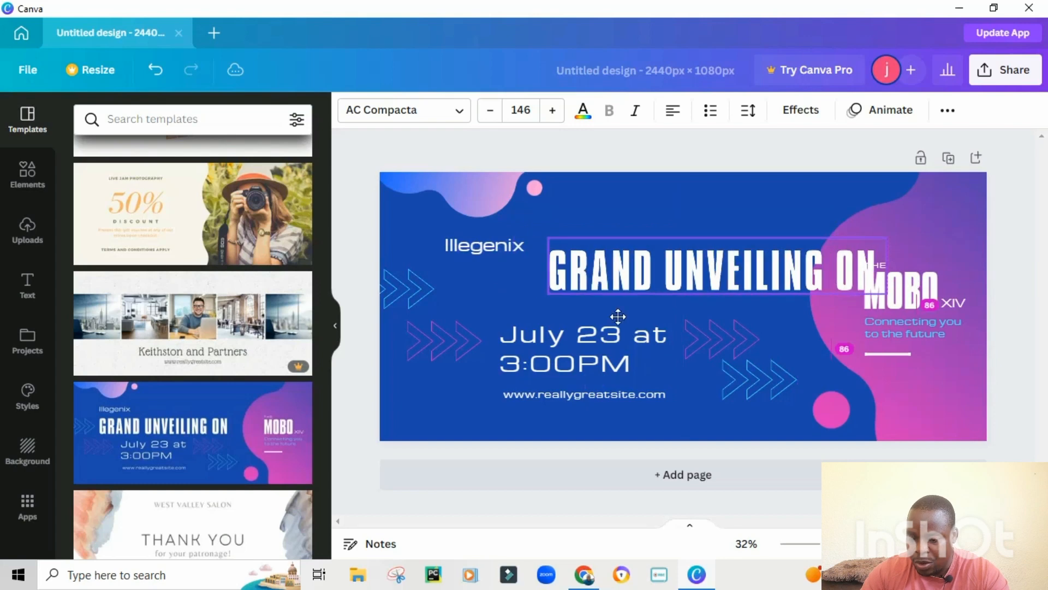
left_click(578, 344)
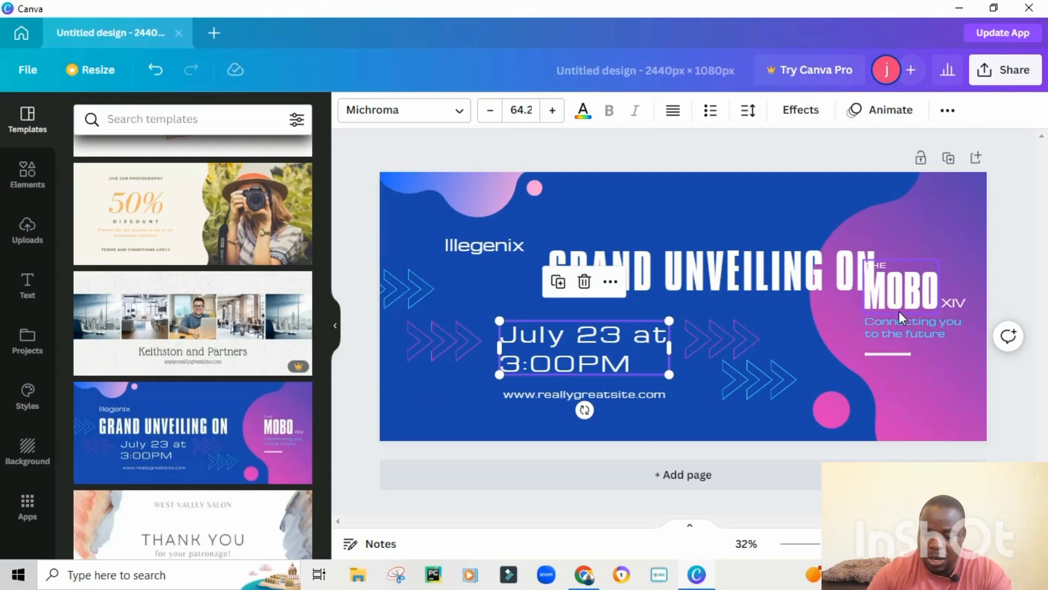
Step: Undo the heading move and the applied banner template to get back to a blank page
left_click_drag(320, 288, 319, 463)
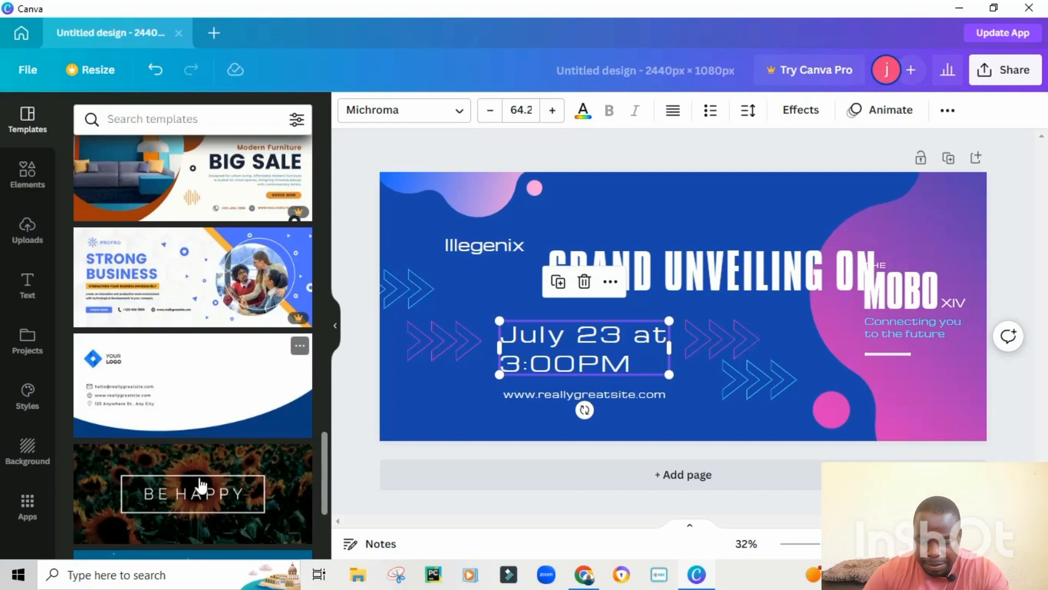
scroll(207, 414, "down", 3)
scroll(234, 349, "down", 10)
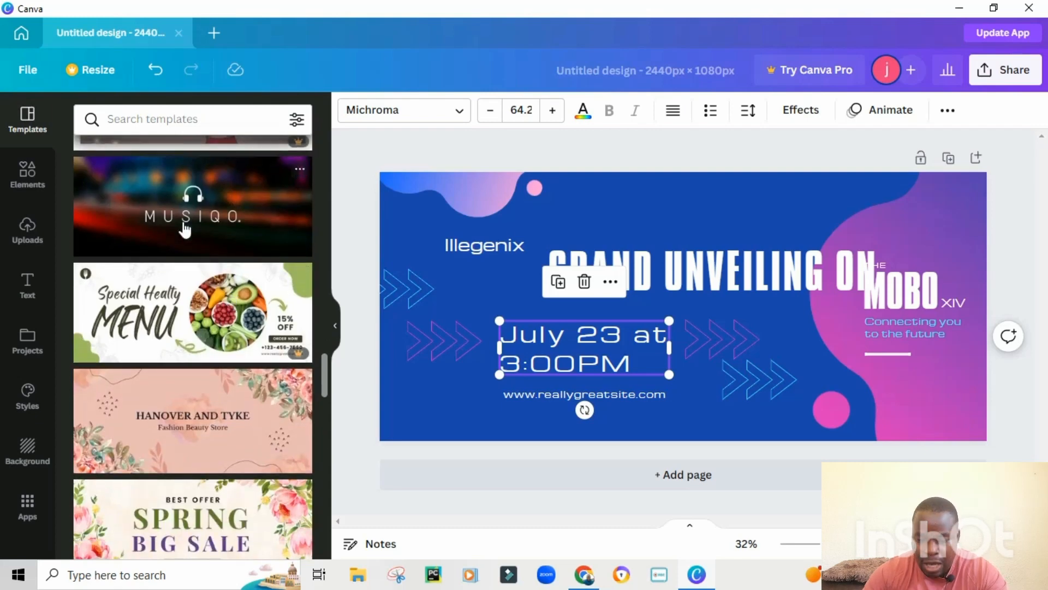
left_click(158, 76)
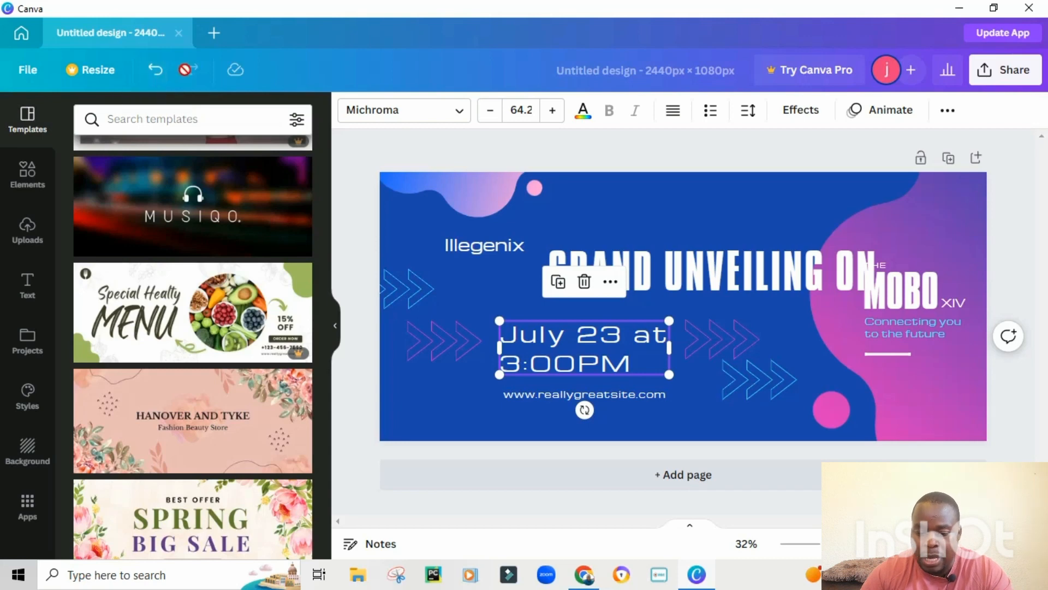
left_click(157, 82)
left_click(156, 74)
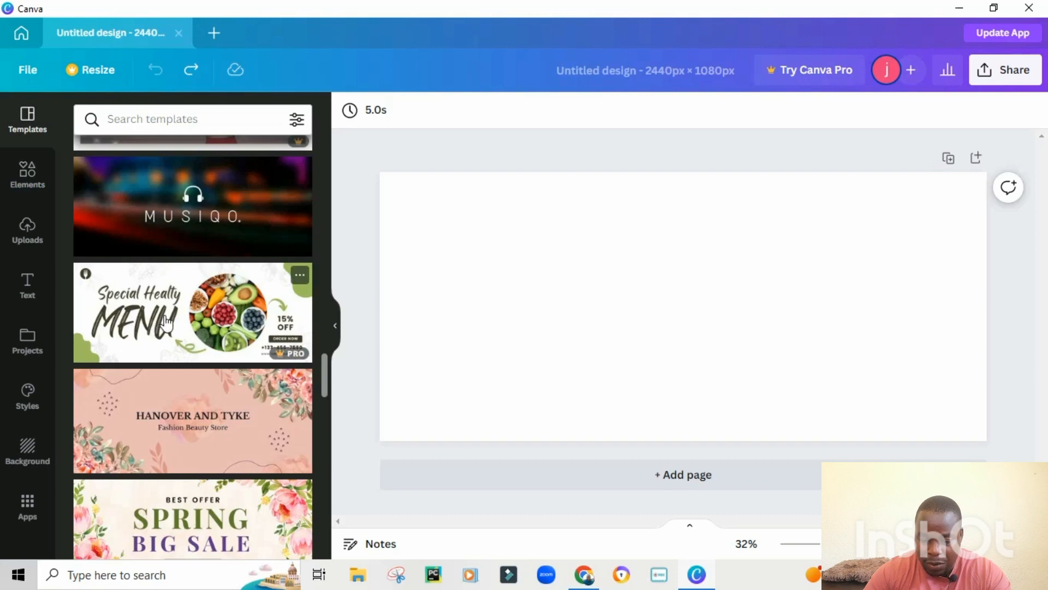
Step: Examine the suggested banner templates, checking the designs on offer and which are marked Pro
scroll(186, 311, "down", 3)
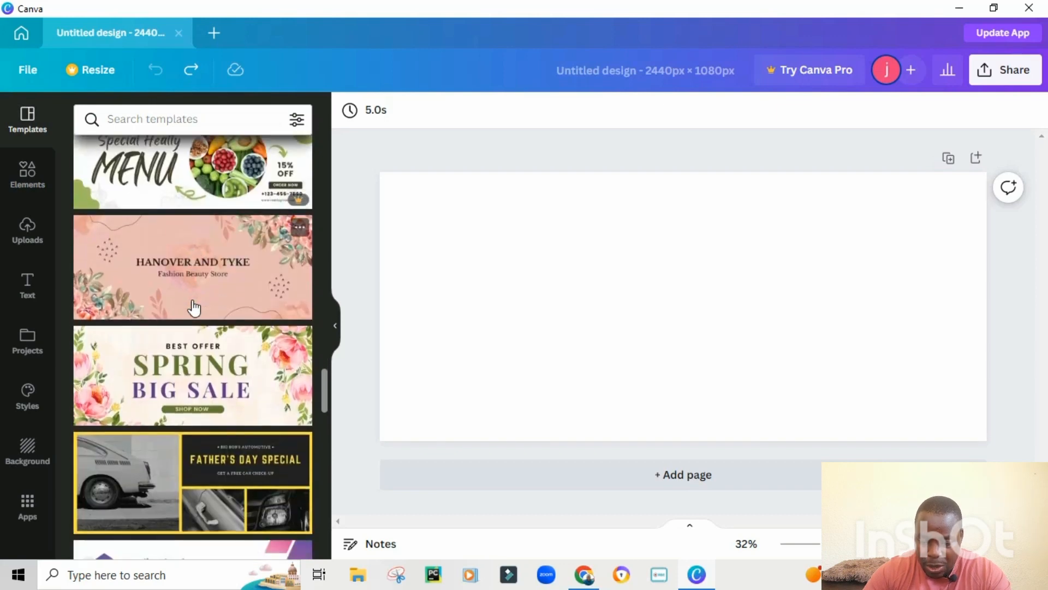
scroll(230, 272, "up", 1)
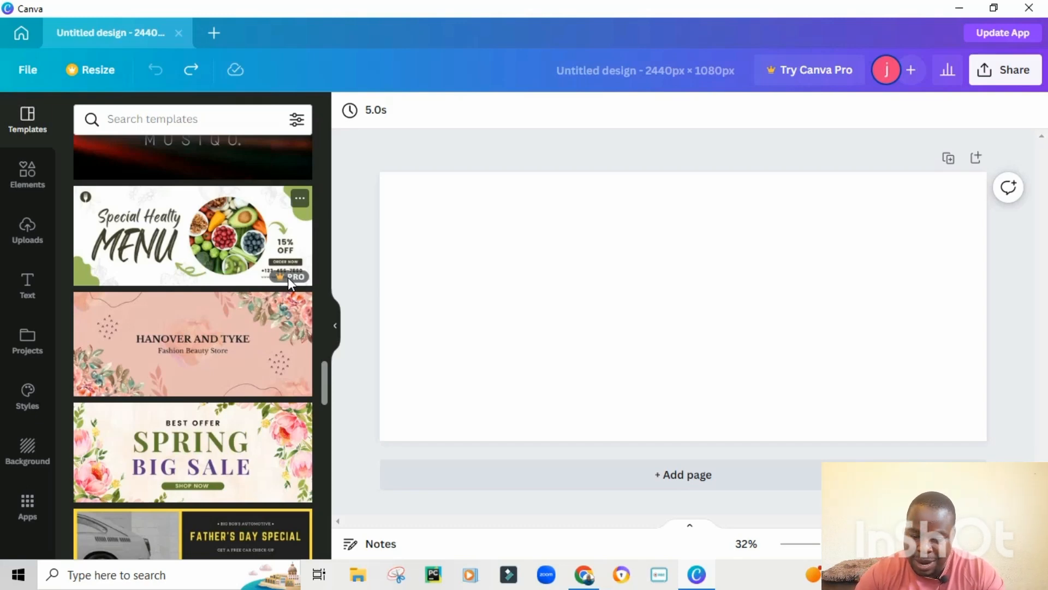
scroll(152, 312, "down", 6)
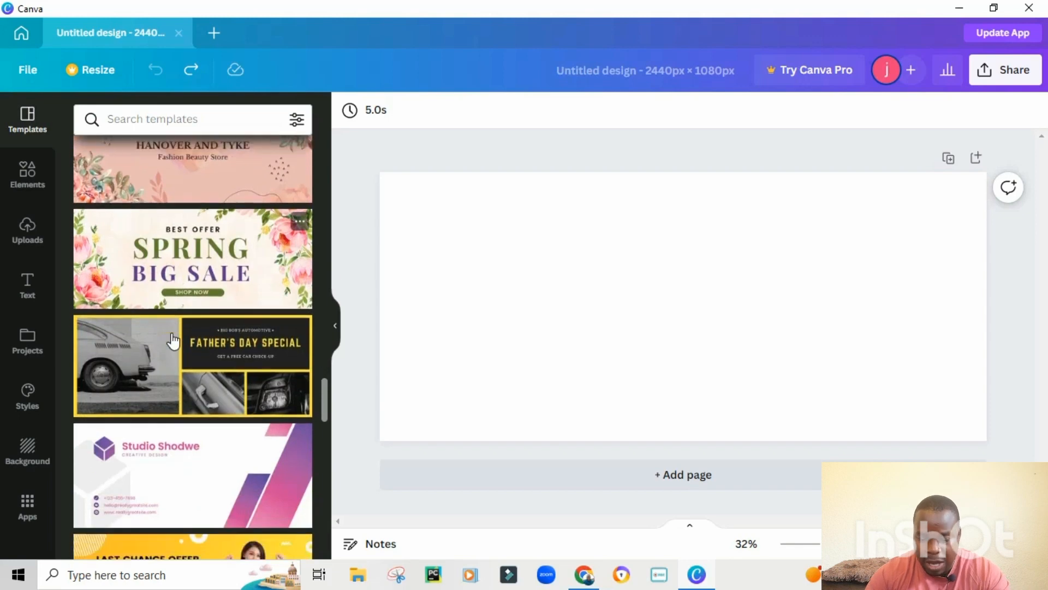
scroll(222, 295, "down", 3)
scroll(224, 283, "down", 4)
scroll(224, 279, "down", 5)
scroll(224, 279, "down", 5)
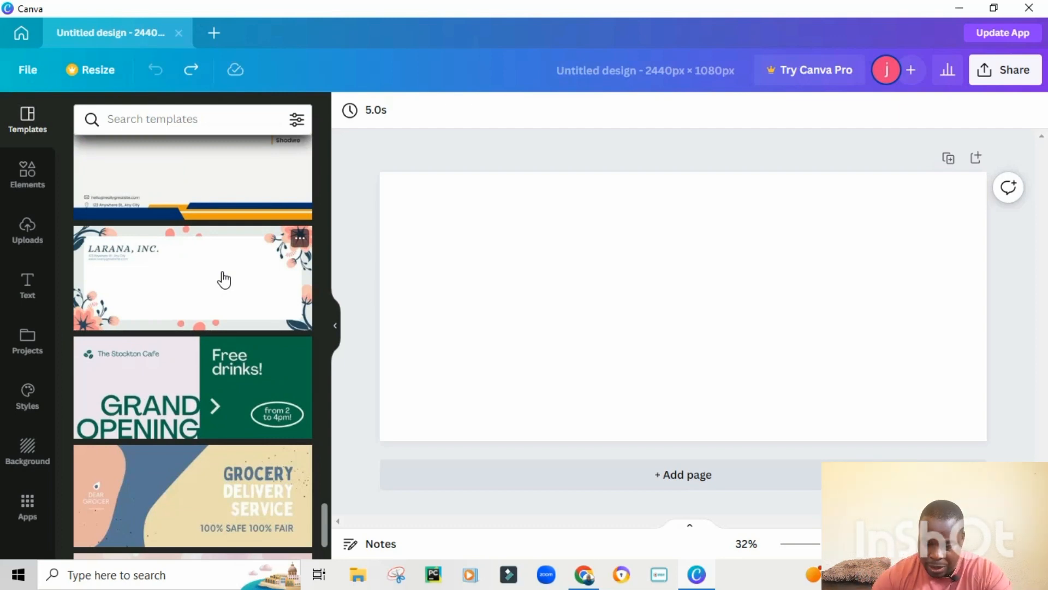
scroll(175, 372, "down", 5)
scroll(188, 370, "up", 10)
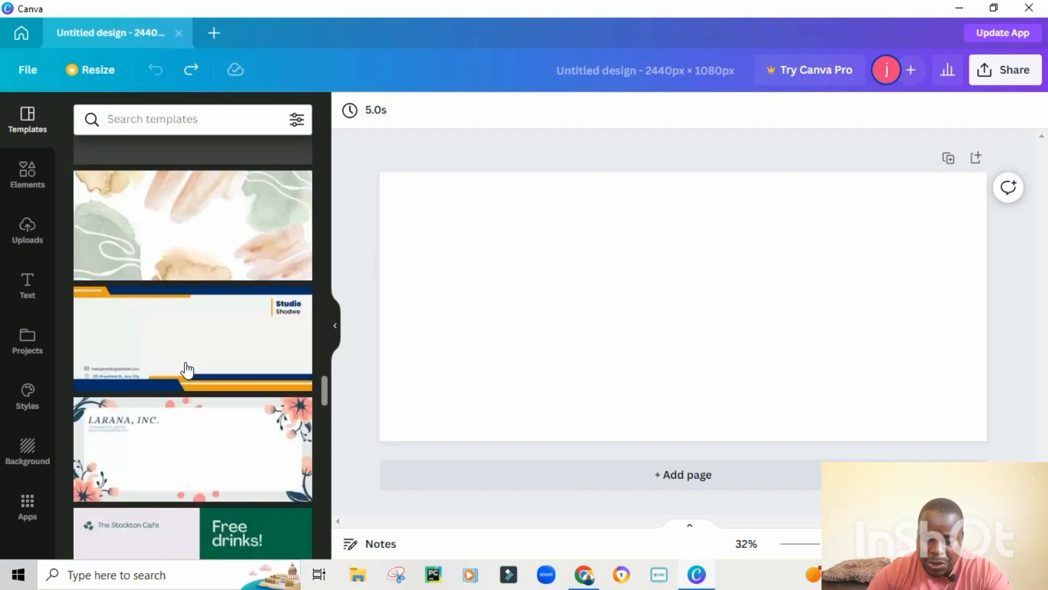
Step: Create a second custom-size design of 1000 × 1080 px in a separate design tab
scroll(185, 363, "up", 5)
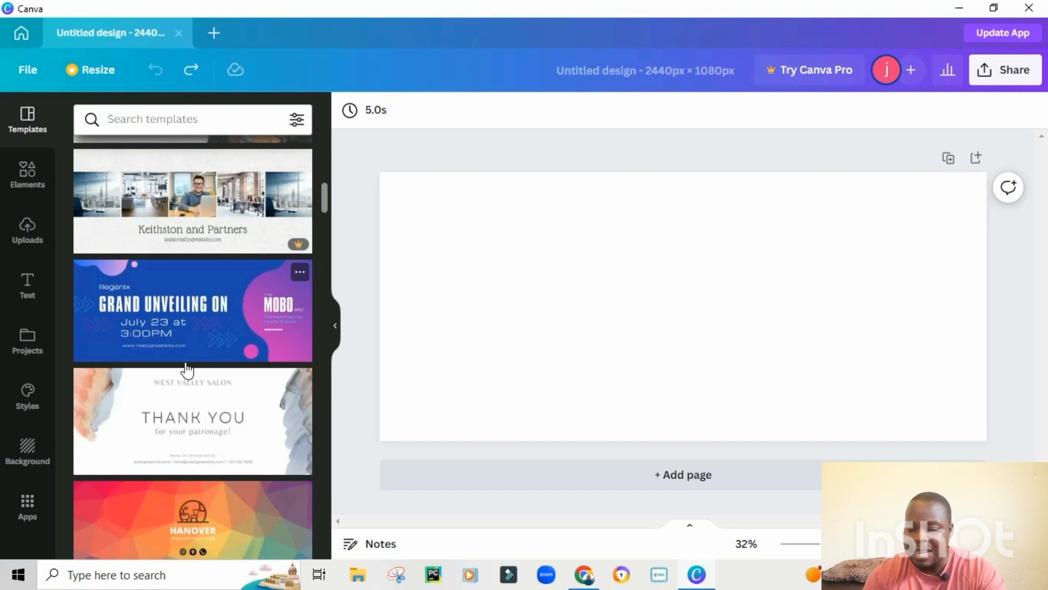
left_click(214, 31)
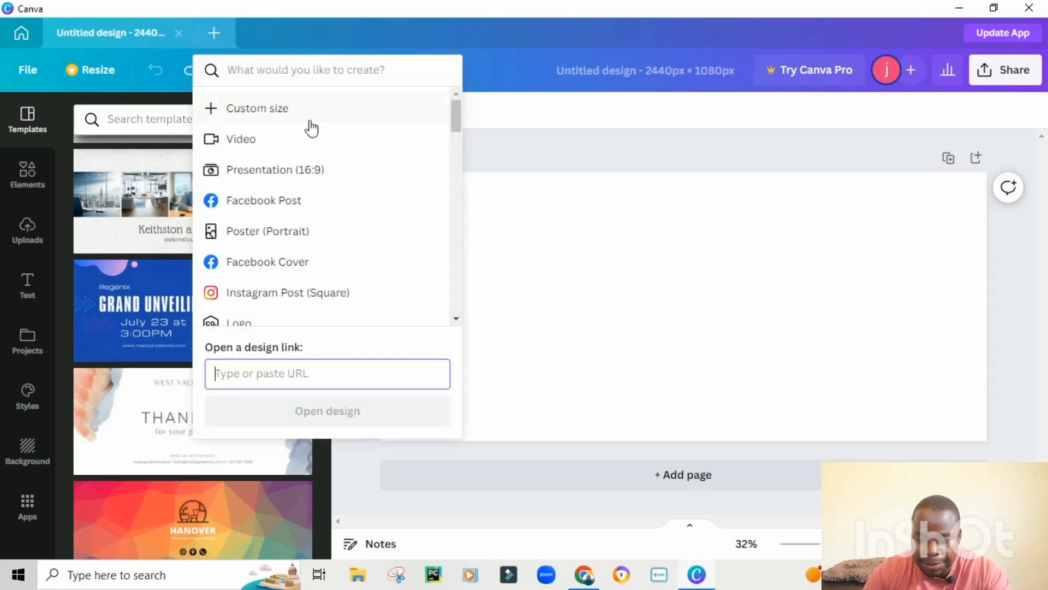
left_click(270, 109)
double_click(242, 134)
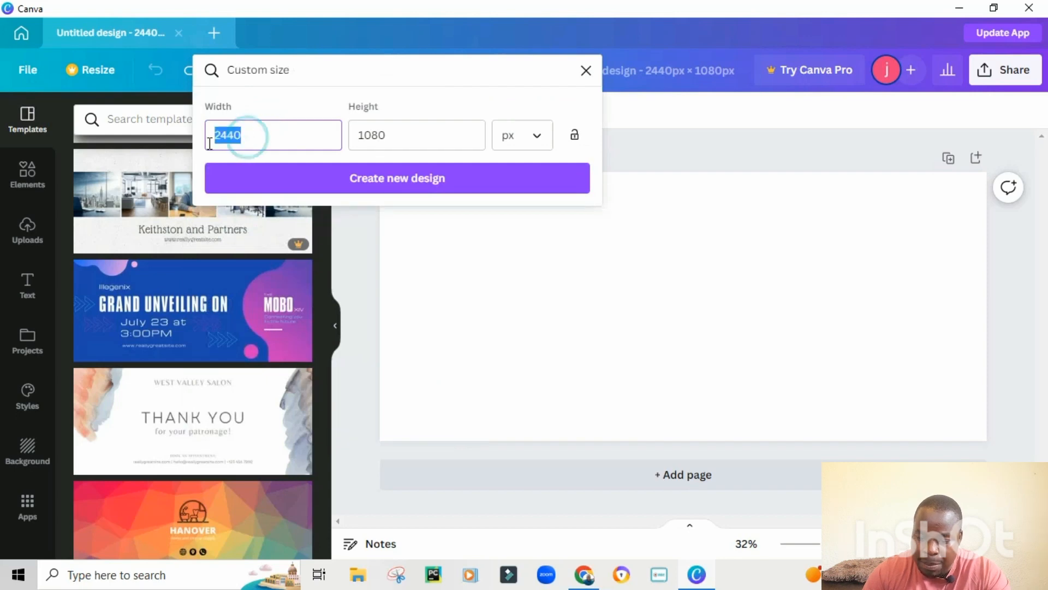
type("1000")
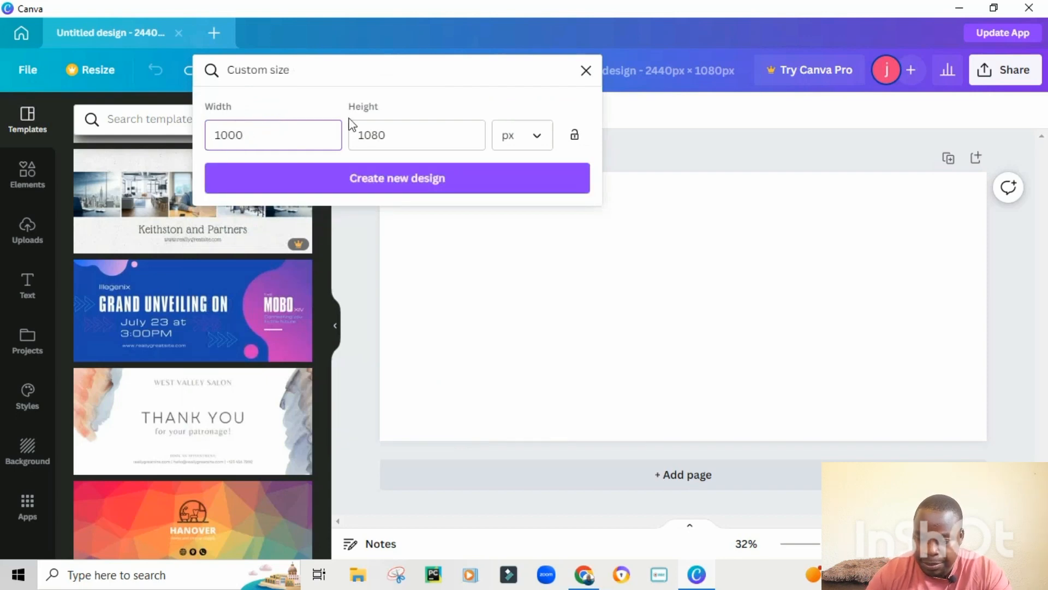
left_click(402, 192)
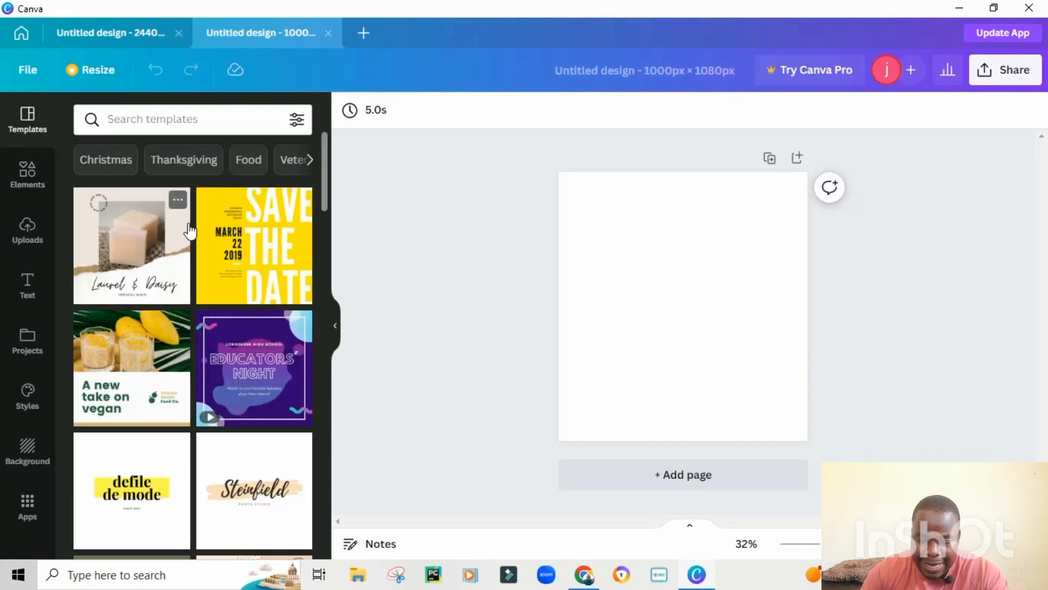
Step: Apply the "A new take on vegan" template with the mango drinks photo to the blank page
scroll(180, 241, "down", 3)
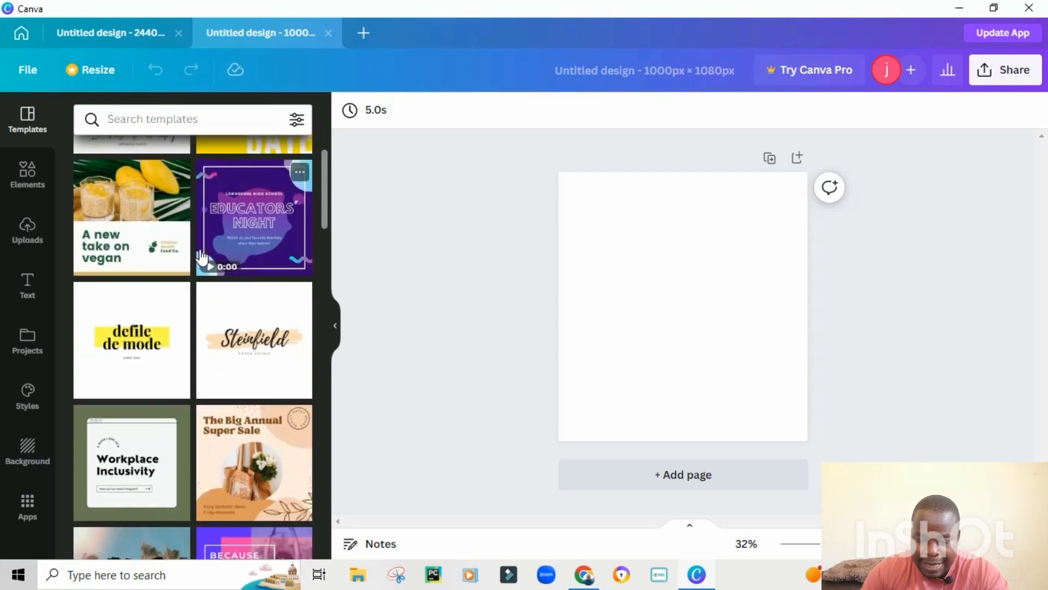
left_click(129, 216)
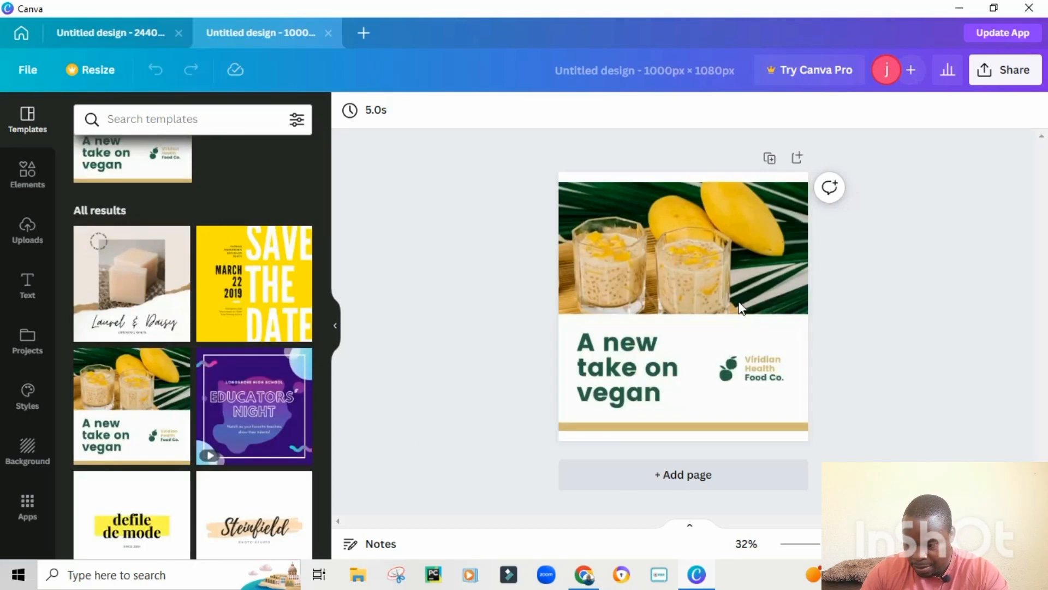
left_click(701, 319)
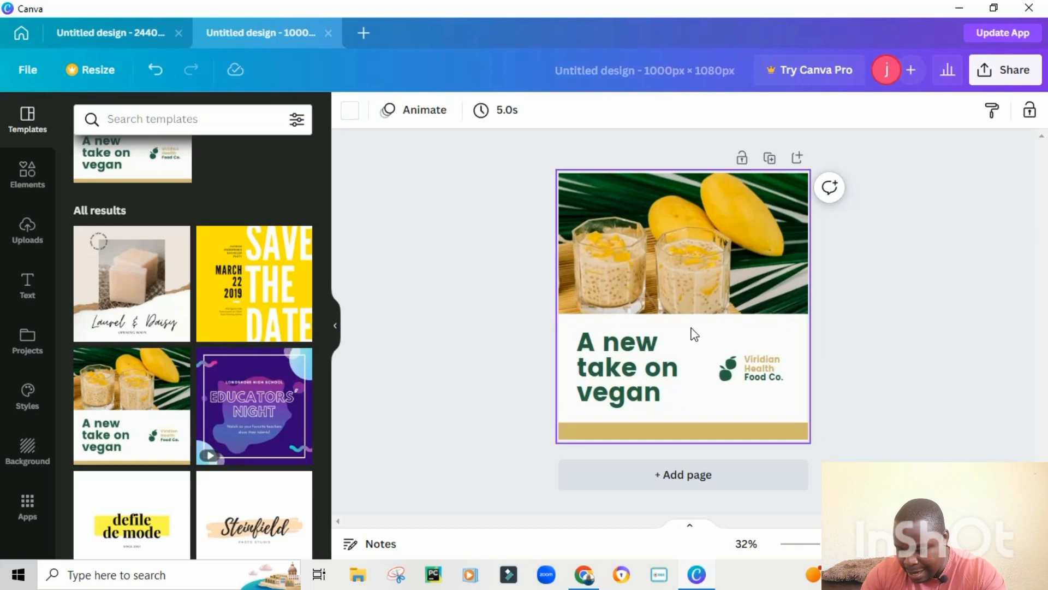
Step: Move the "A new take on vegan" heading slightly up and right, and the "Viridian Health Food Co." text slightly up
left_click(629, 369)
mouse_move(628, 367)
left_mouse_down()
mouse_move(664, 253)
mouse_move(625, 358)
left_mouse_up()
mouse_move(765, 364)
left_mouse_down()
mouse_move(758, 327)
mouse_move(766, 351)
left_mouse_up()
Step: Delete the "A new take on vegan" heading and move the "Viridian Health Food Co." text to the left of the fruit icon
left_click(633, 352)
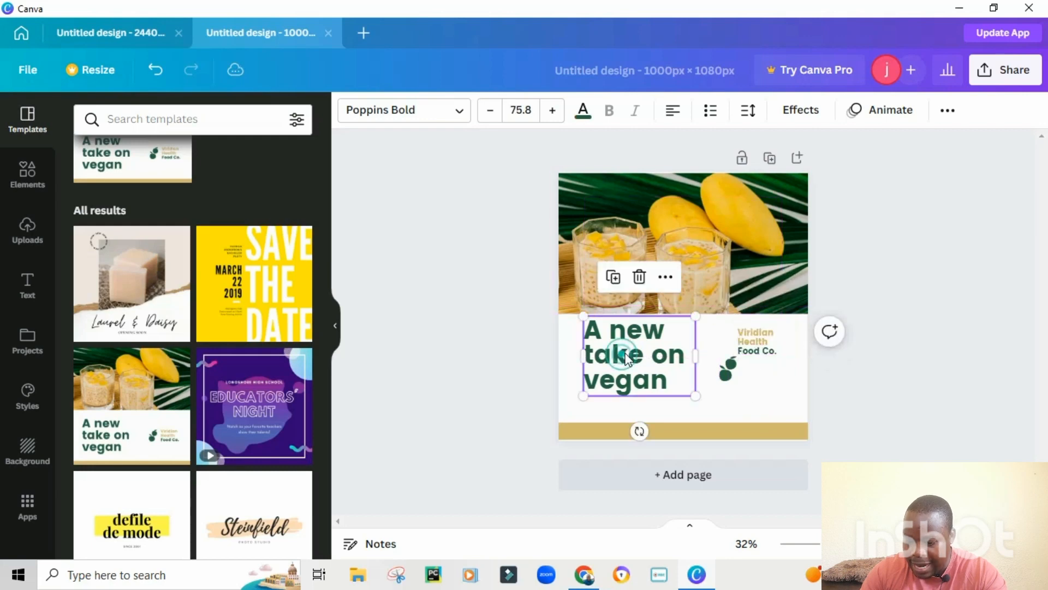
left_click(641, 277)
left_click(466, 277)
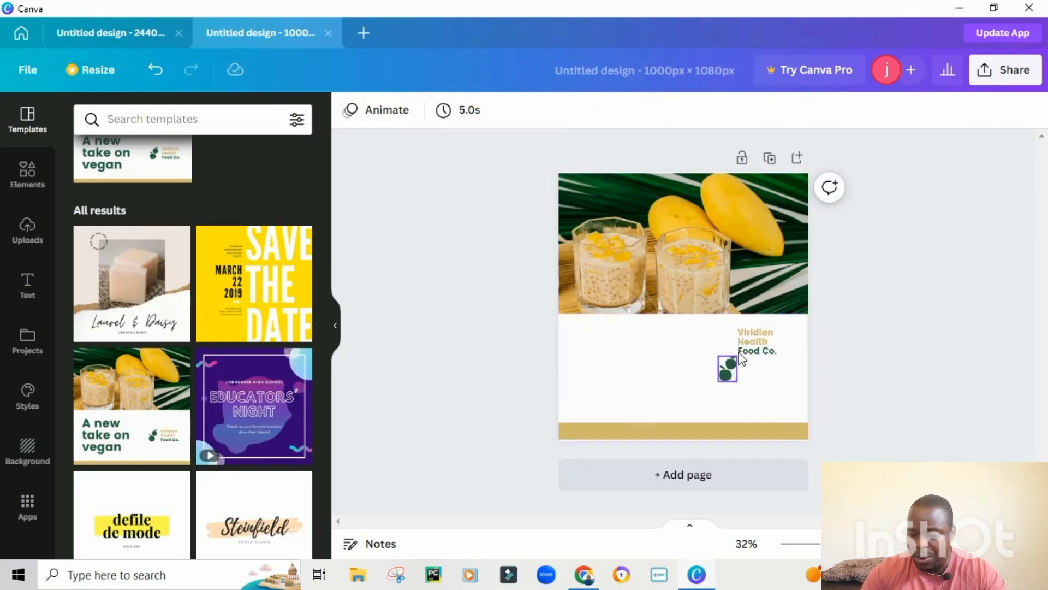
left_click_drag(756, 340, 688, 368)
Step: Look through more templates for this page size and close the 1000 × 1080 px design
scroll(218, 290, "down", 15)
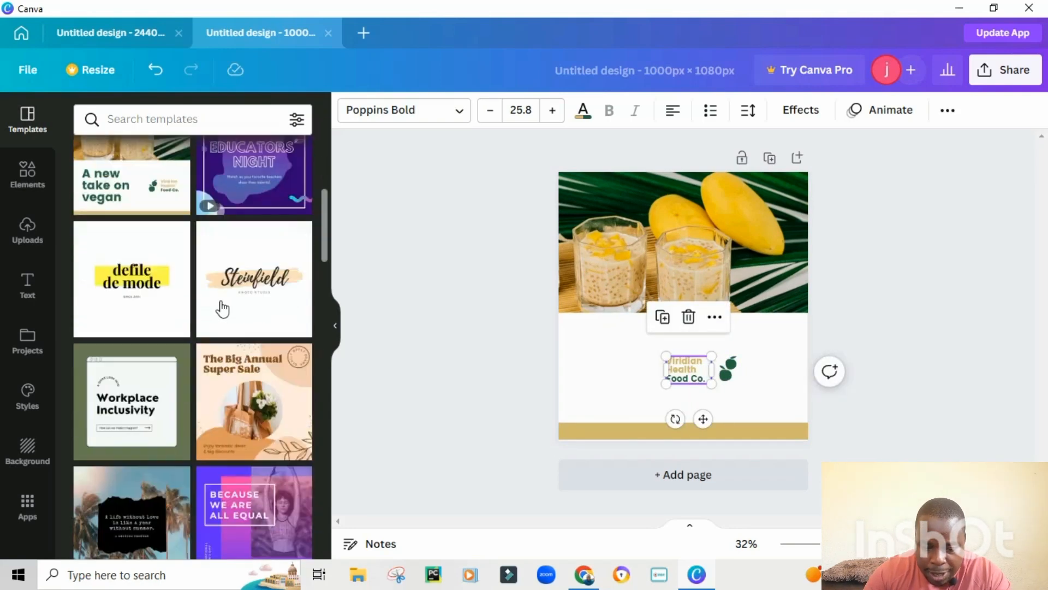
scroll(236, 309, "up", 4)
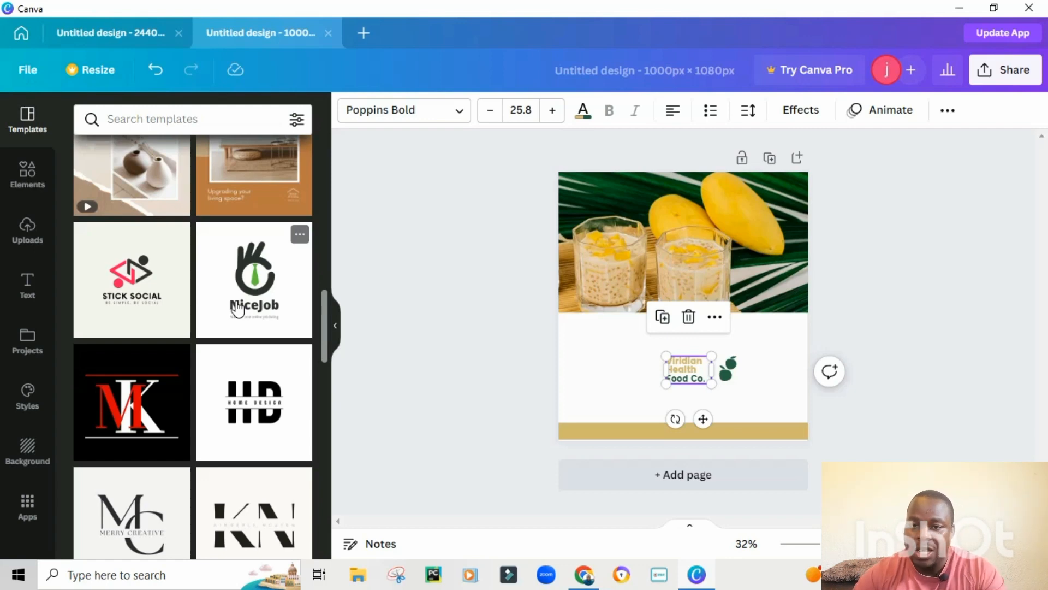
left_click(328, 32)
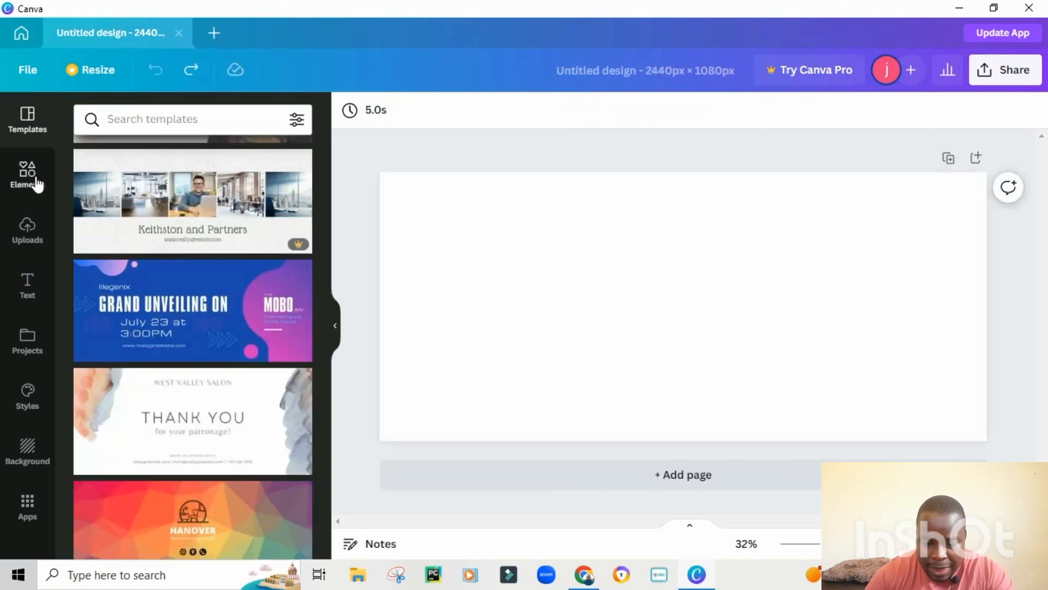
Step: Examine the available design elements, from recently used items and shapes down to tables, frames, grids and collections
scroll(241, 240, "down", 5)
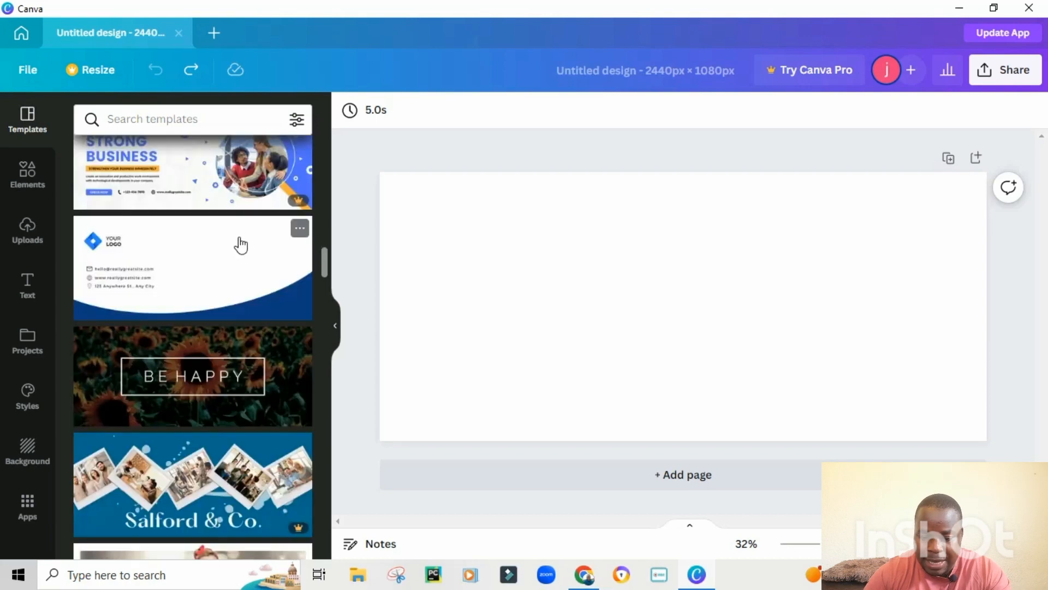
left_click(26, 175)
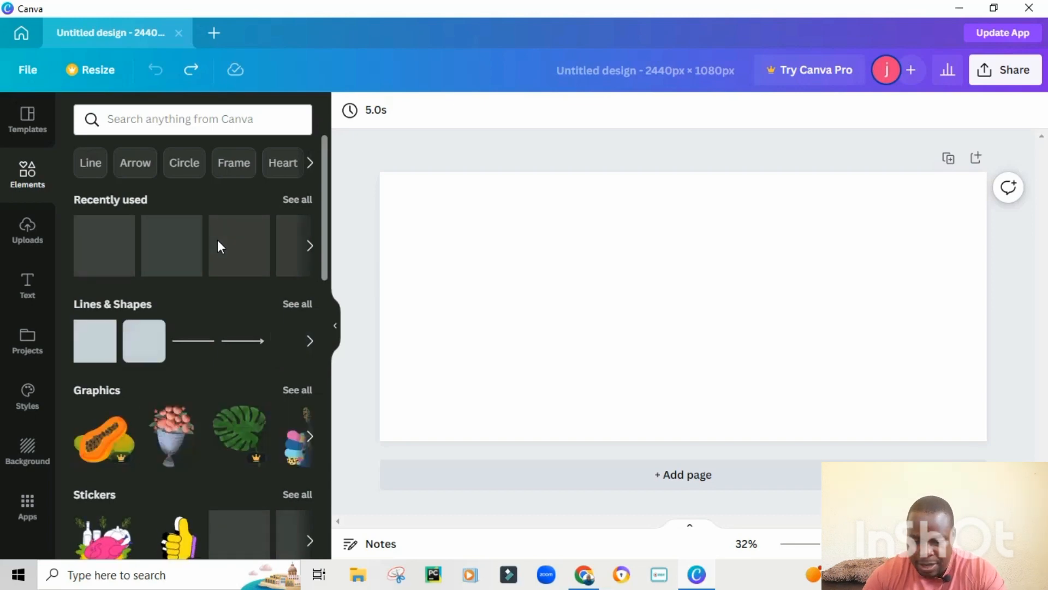
left_click(309, 247)
left_click_drag(331, 234, 378, 520)
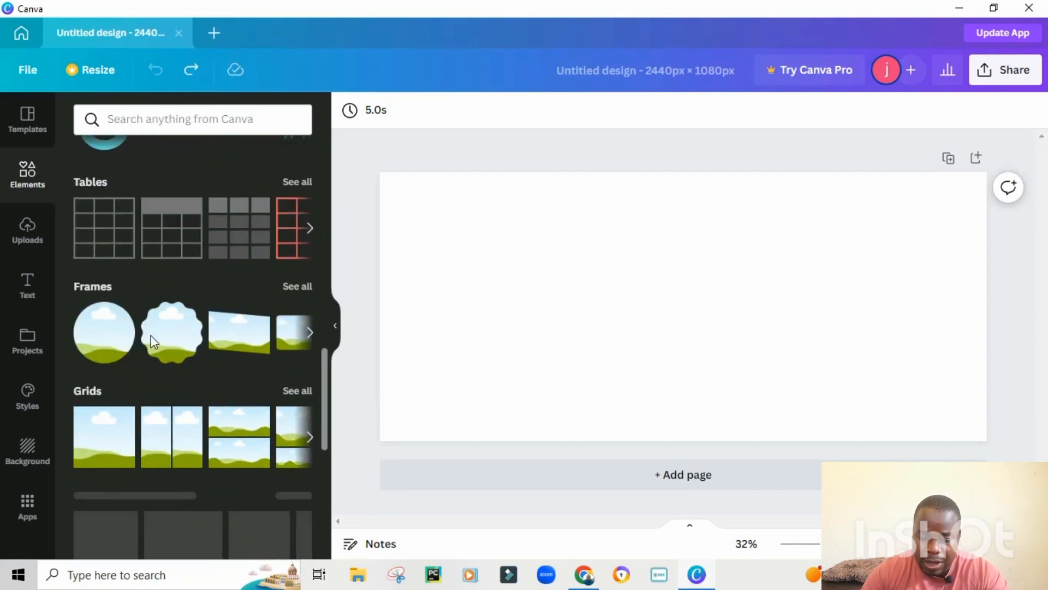
scroll(104, 350, "down", 5)
scroll(105, 350, "up", 5)
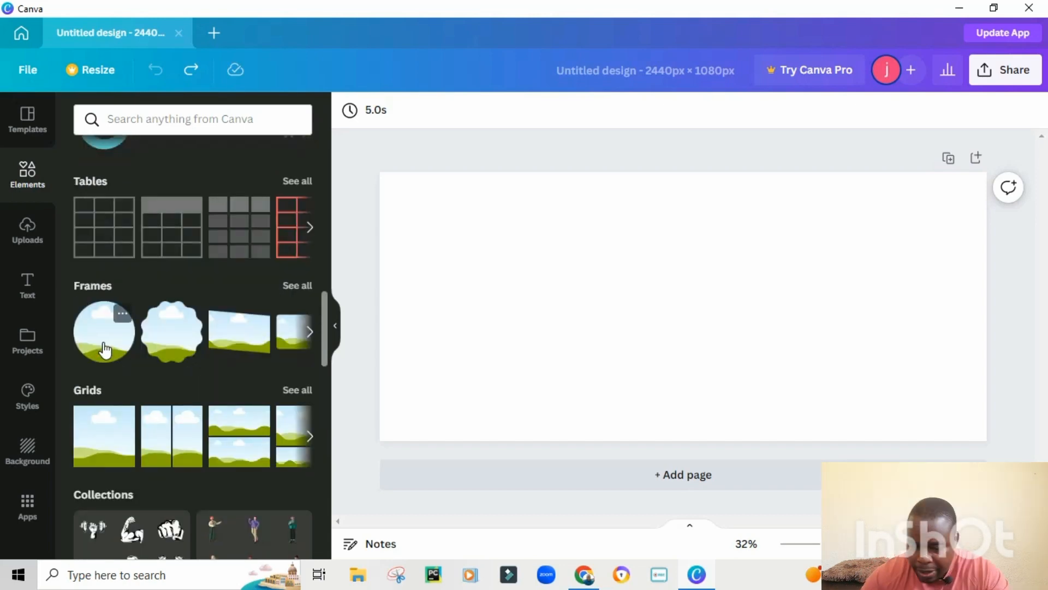
Step: Add a circular frame near the page's left edge, filled with the uploaded photo of the man in a black hoodie
left_click_drag(104, 345, 475, 260)
left_click(687, 277)
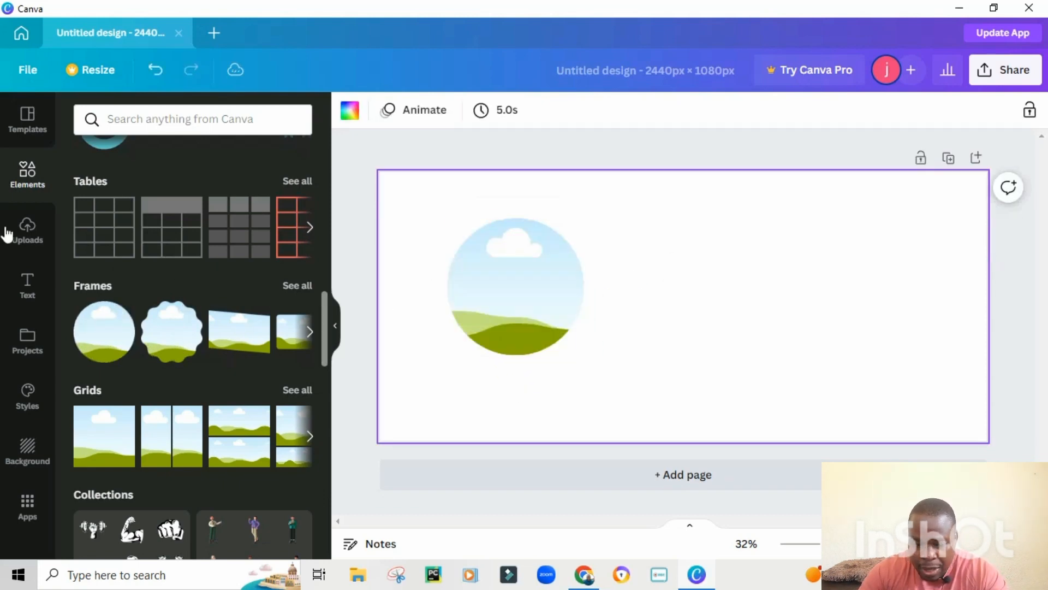
left_click(27, 230)
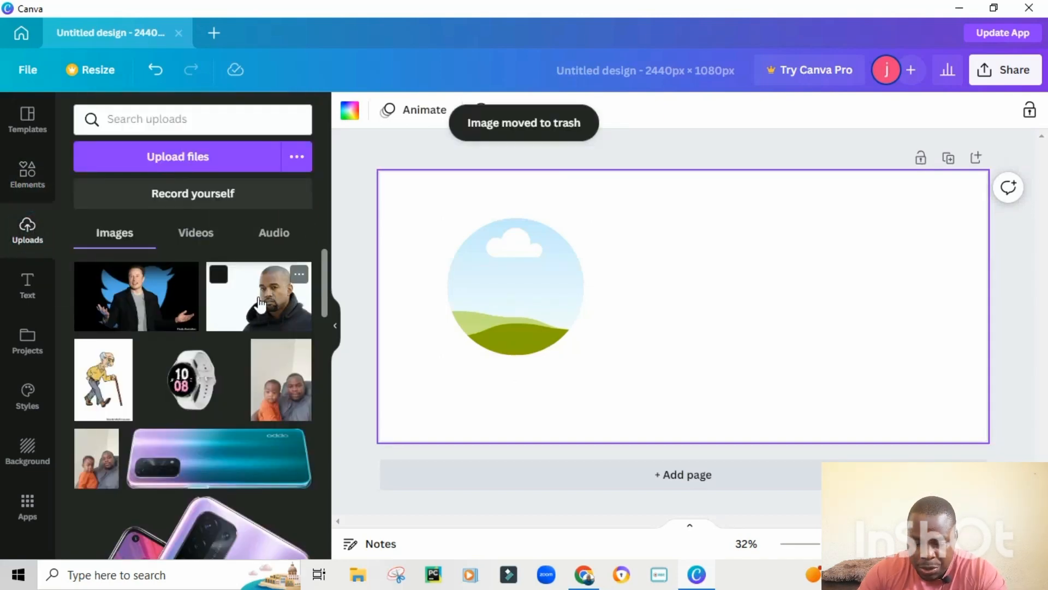
left_click_drag(264, 302, 468, 278)
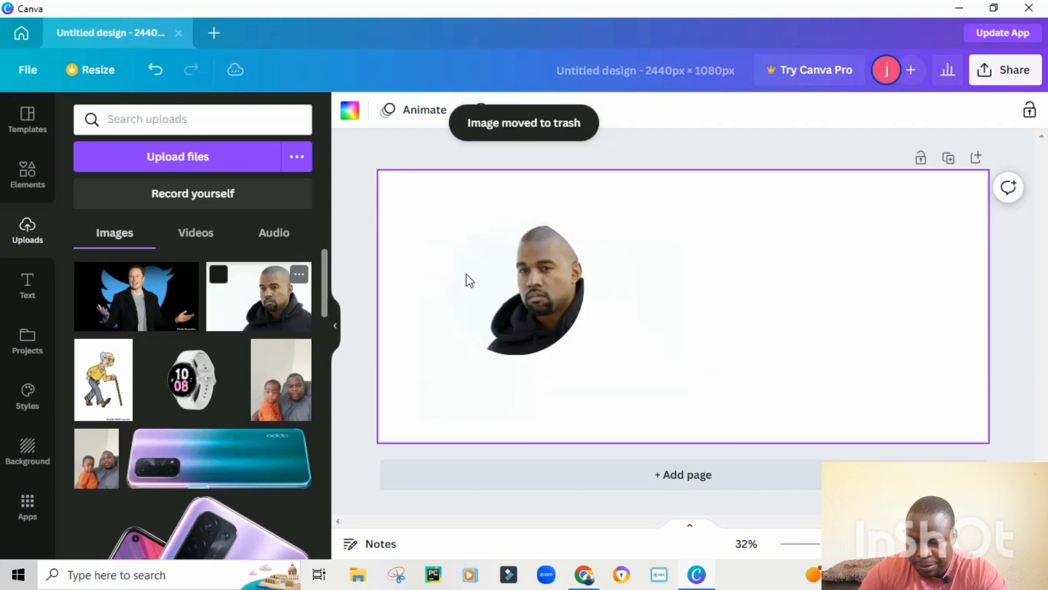
left_click_drag(528, 288, 508, 285)
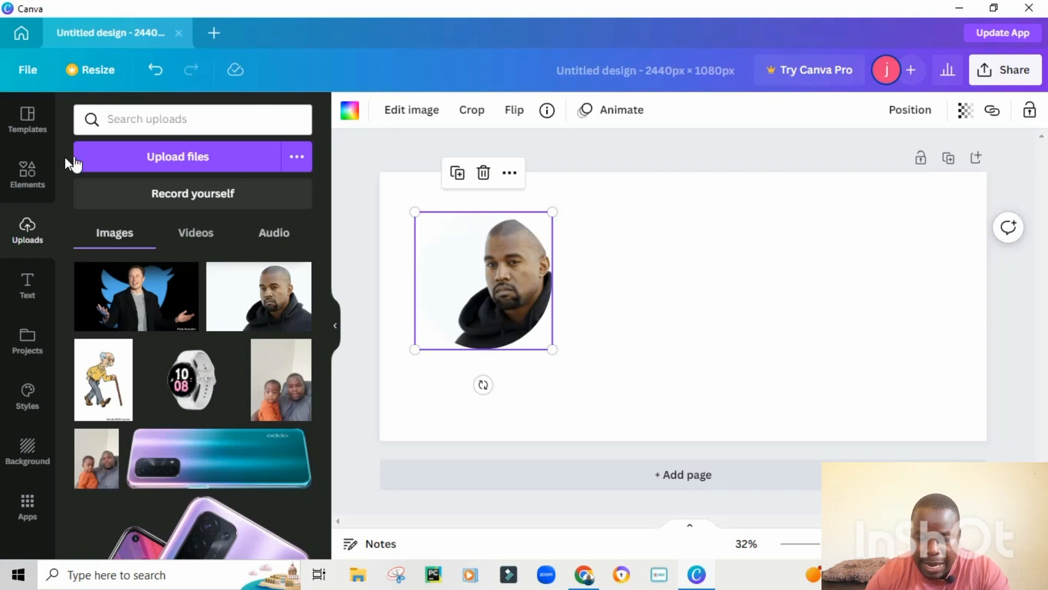
Step: Examine the full collection of frames, including the device, book and torn-paper shapes
left_click(39, 182)
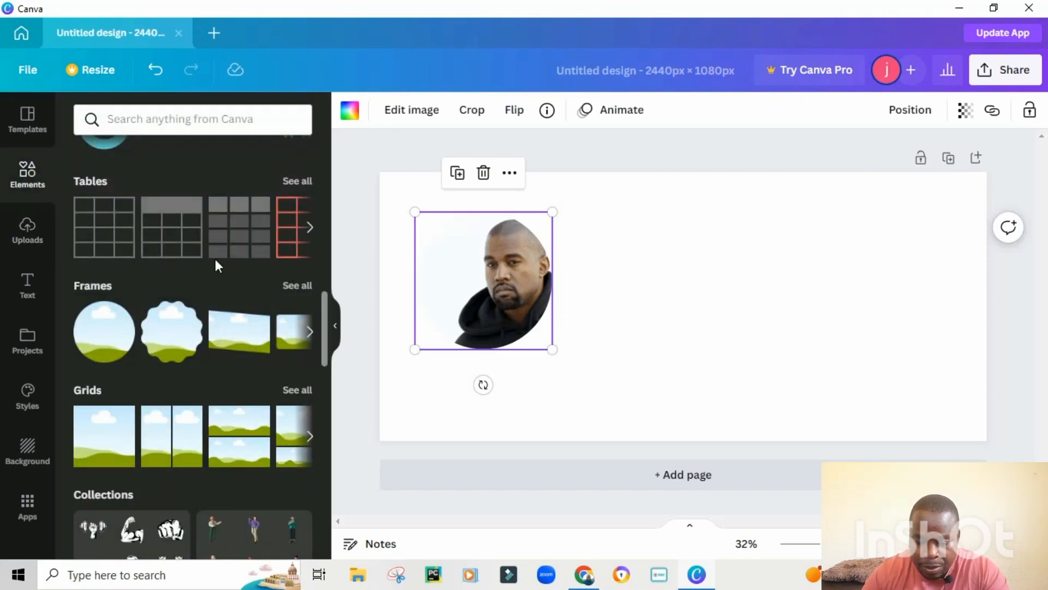
scroll(218, 246, "down", 3)
scroll(207, 198, "up", 2)
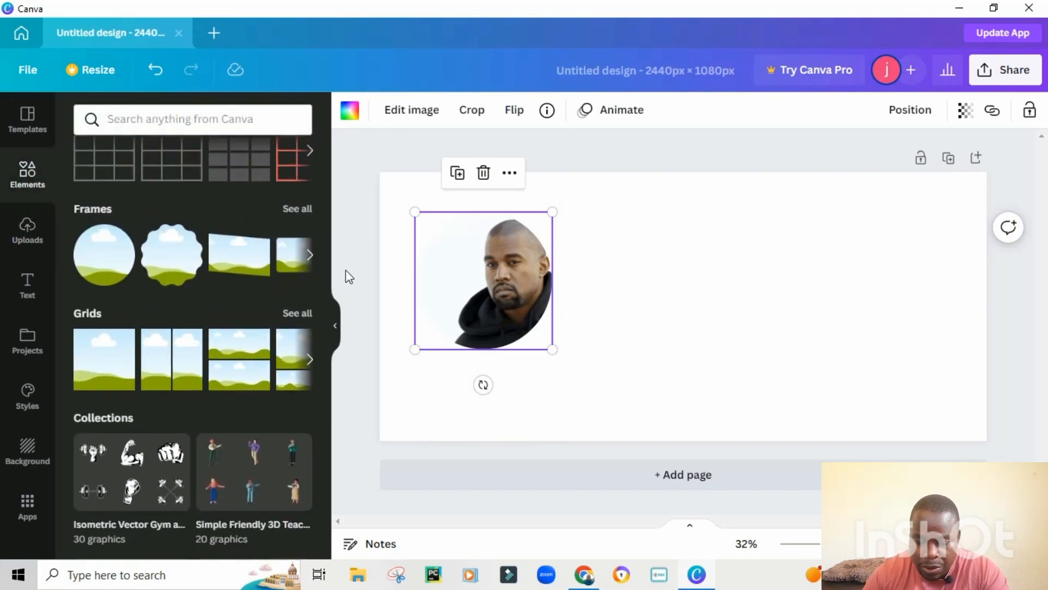
left_click(310, 256)
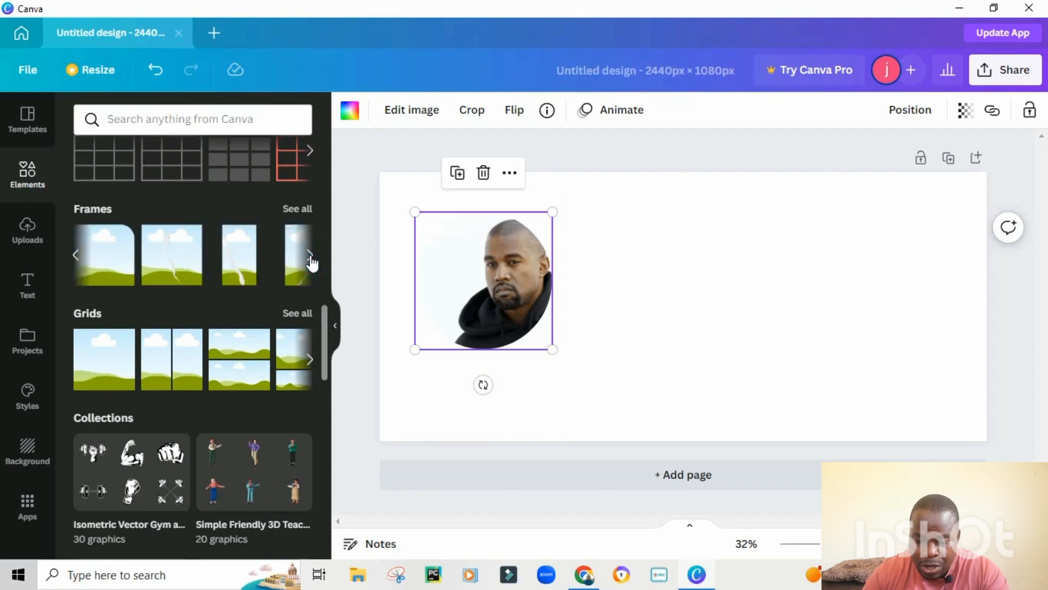
left_click(310, 256)
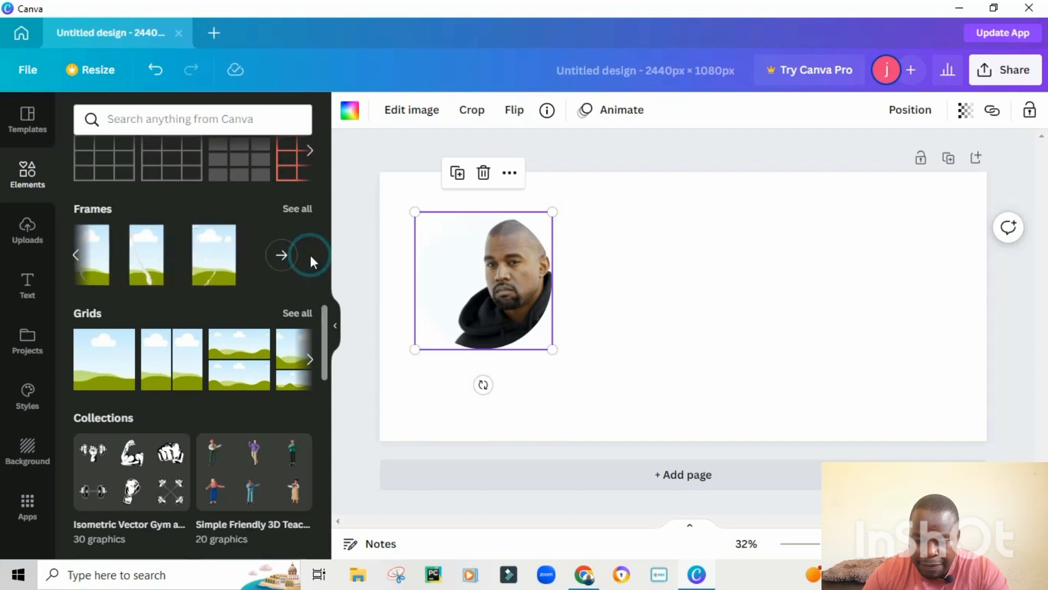
left_click(282, 258)
scroll(259, 370, "down", 5)
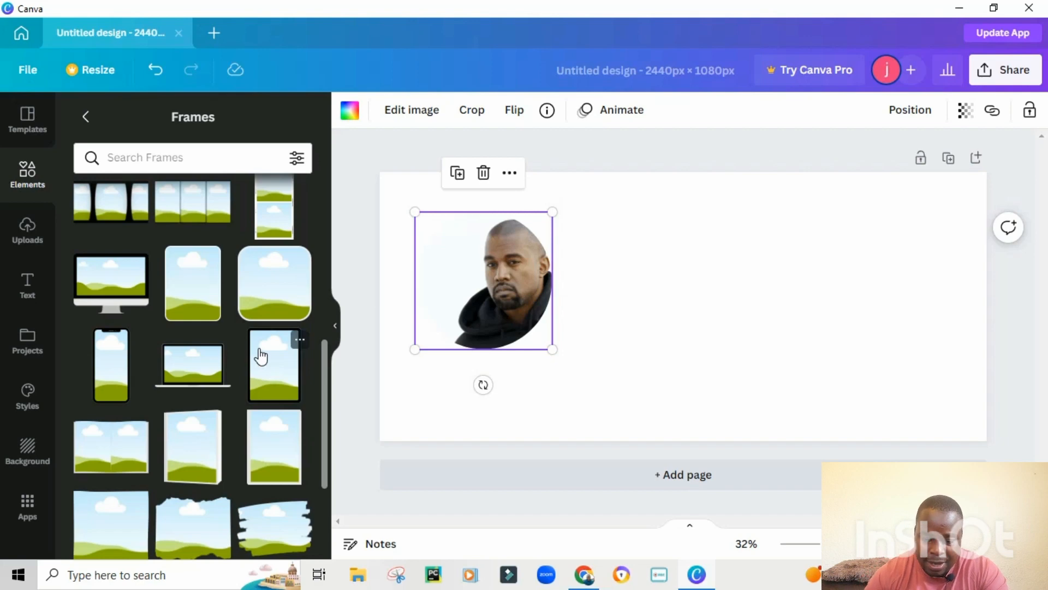
scroll(199, 268, "up", 6)
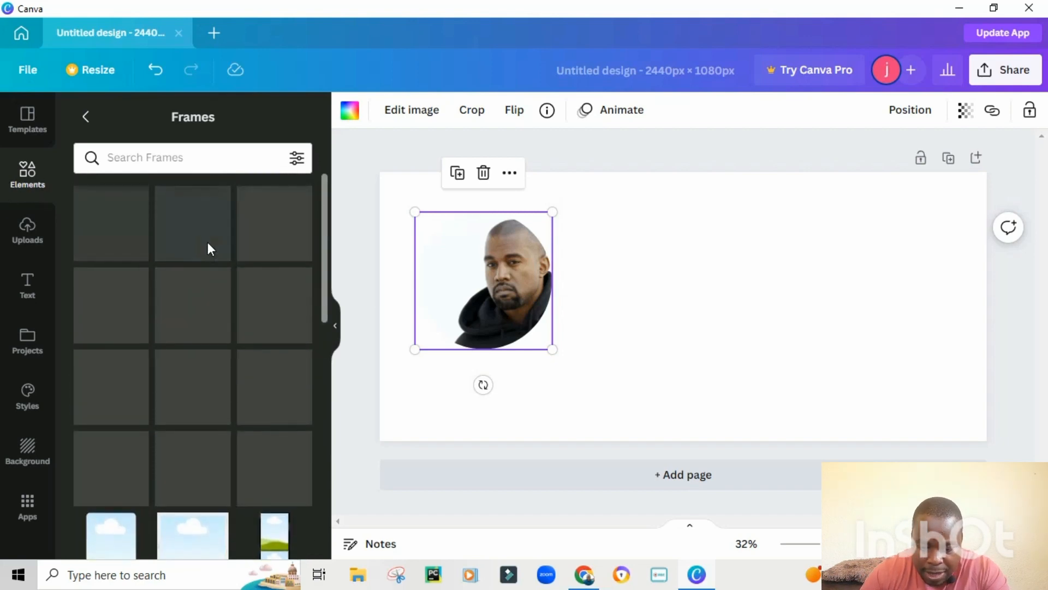
Step: Upload IMG_20220521_081225.jpg and IMG_20220918_092008.jpg from "New folder" on the Desktop
left_click(27, 229)
scroll(253, 276, "down", 4)
scroll(255, 348, "down", 8)
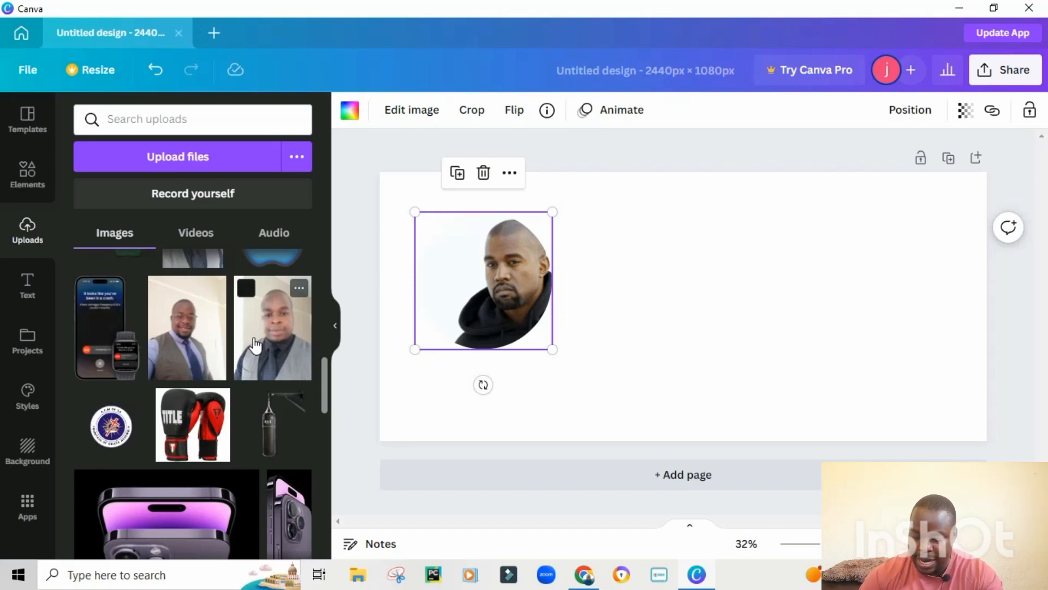
scroll(255, 345, "up", 5)
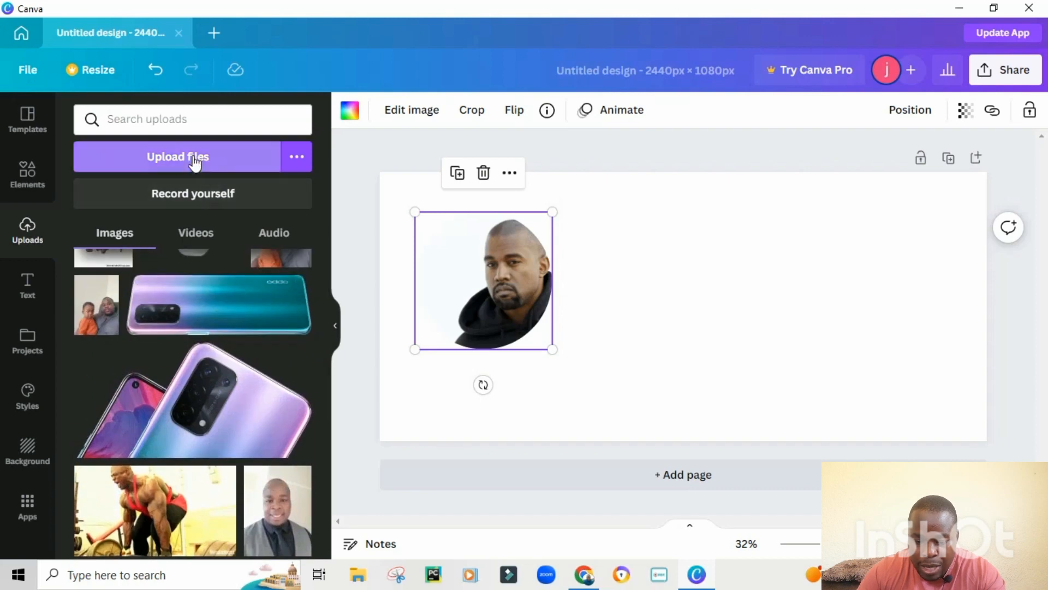
left_click(197, 160)
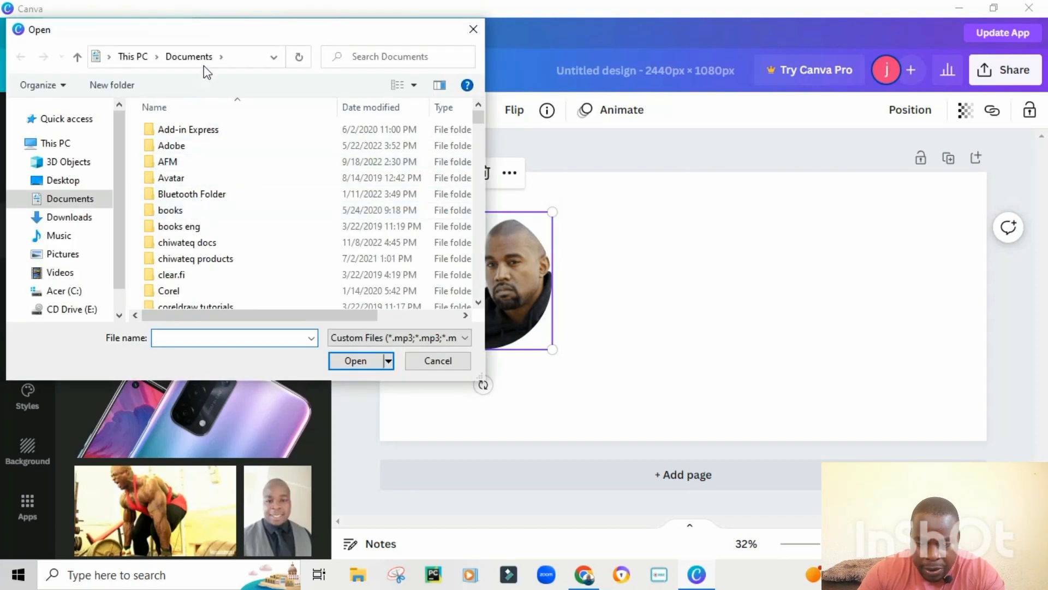
left_click(71, 181)
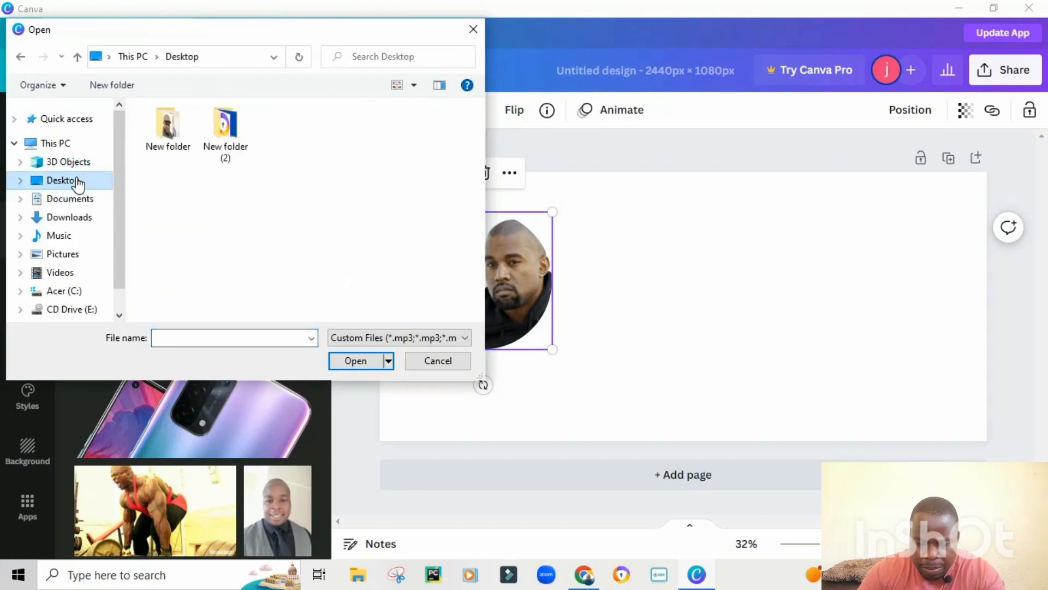
double_click(171, 143)
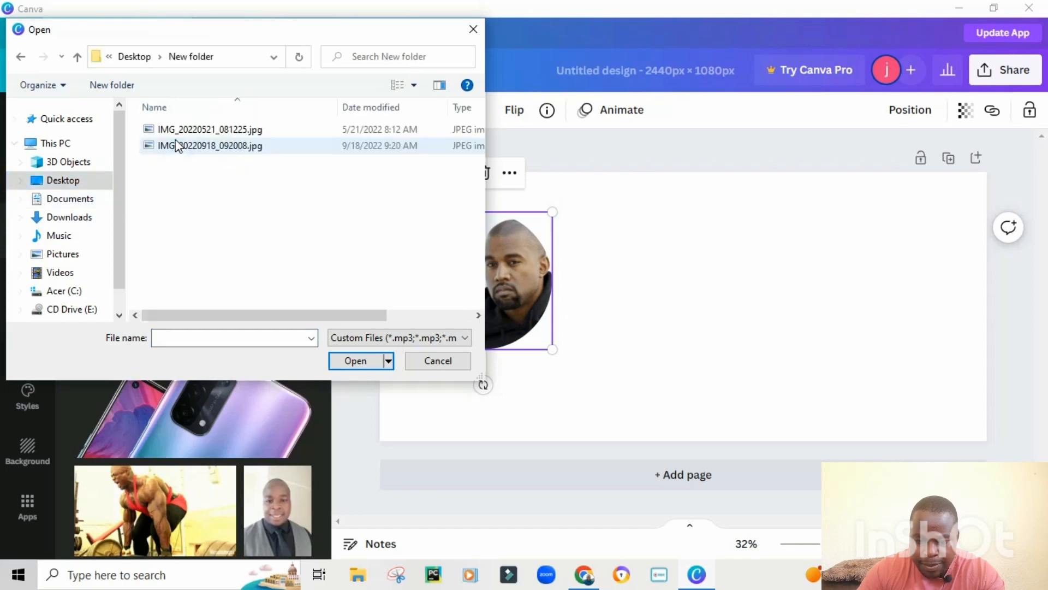
key("ctrl+a")
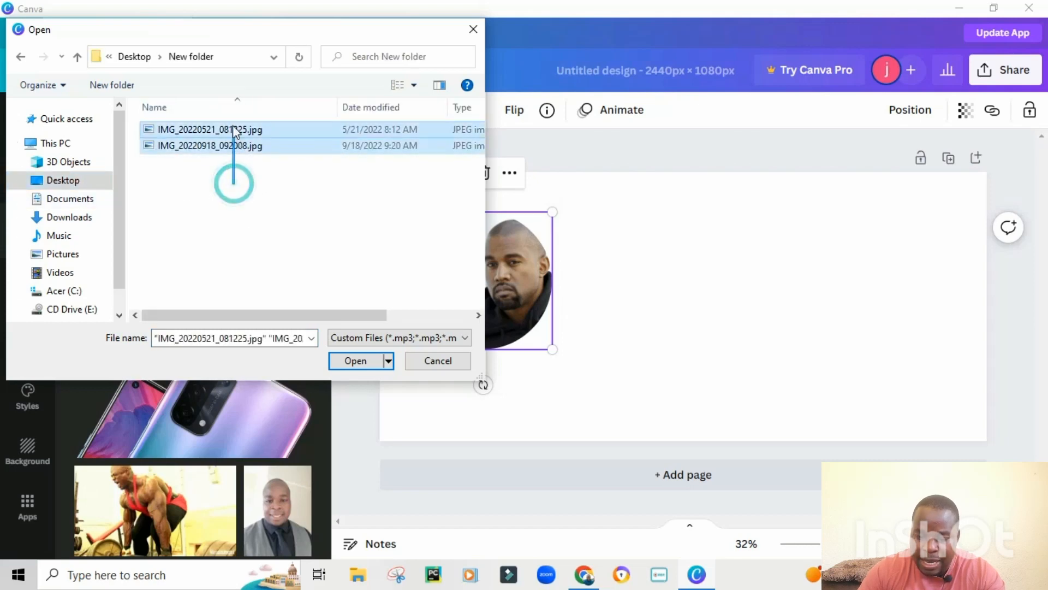
left_click(355, 361)
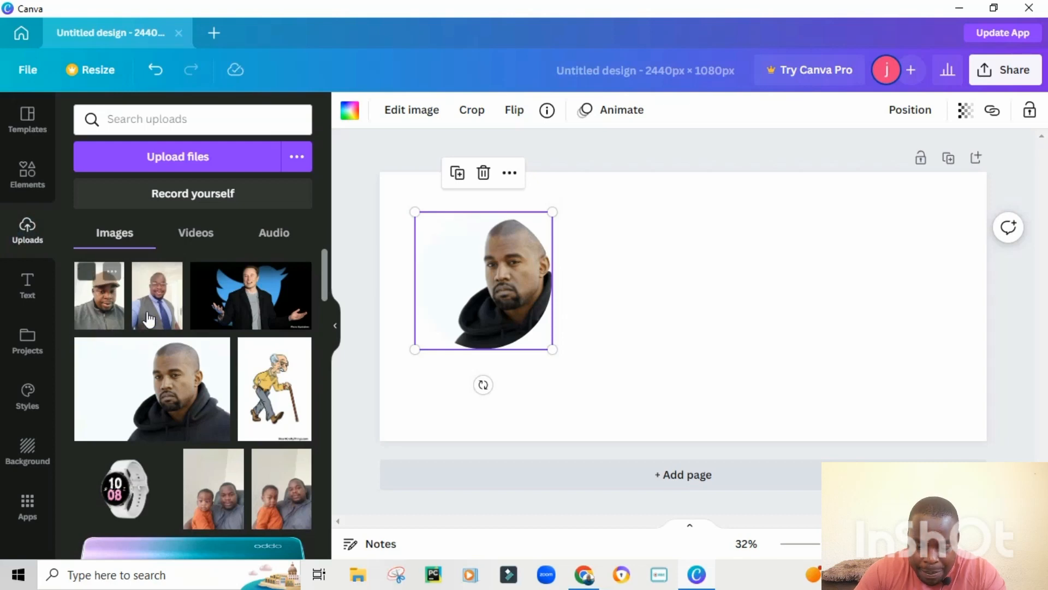
Step: Place the uploaded portrait of the man in a grey vest and blue tie to the right of the circular photo
left_click_drag(155, 312, 674, 262)
left_click(610, 374)
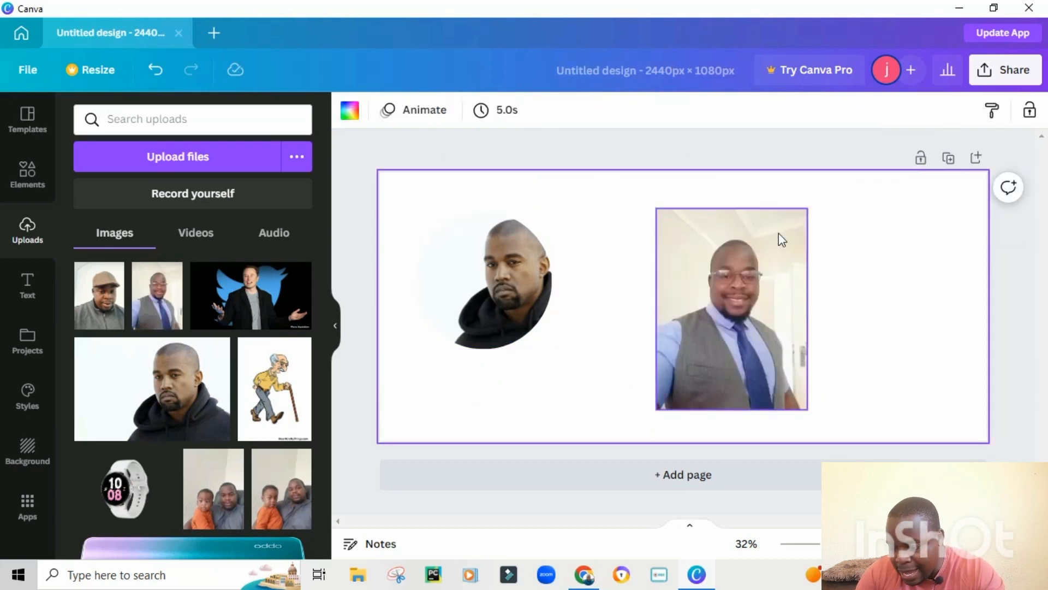
Step: Enlarge the portrait of the man in the grey vest past the page's lower edge and place it on the page's right half
left_click(674, 404)
left_click_drag(656, 408, 598, 565)
left_click_drag(802, 208, 873, 100)
left_click_drag(711, 293, 727, 367)
left_click_drag(766, 293, 811, 294)
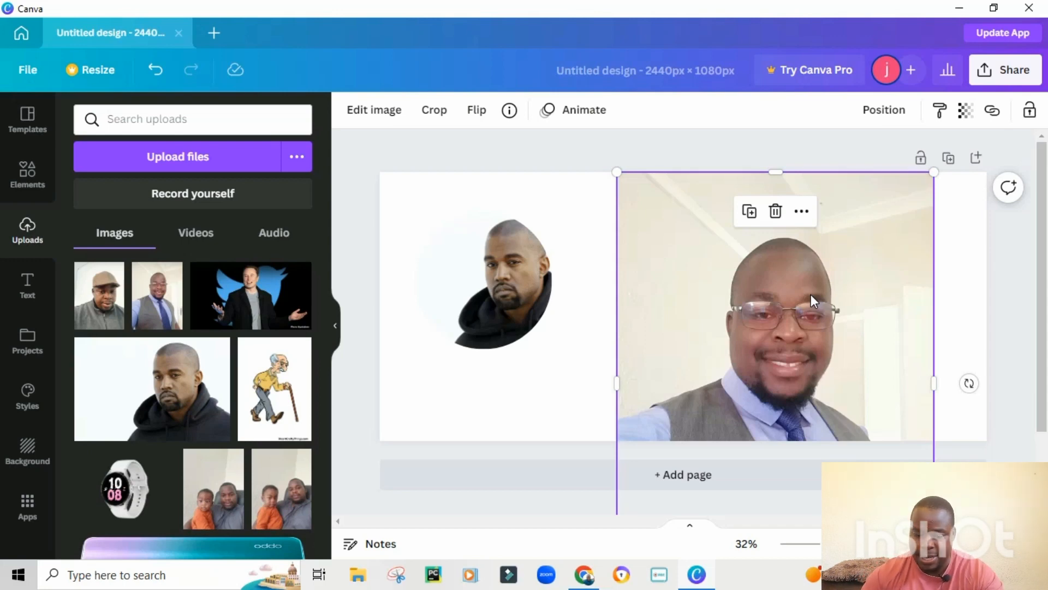
Step: Delete the enlarged portrait and the circular frame with its photo, leaving the page blank
left_click(775, 211)
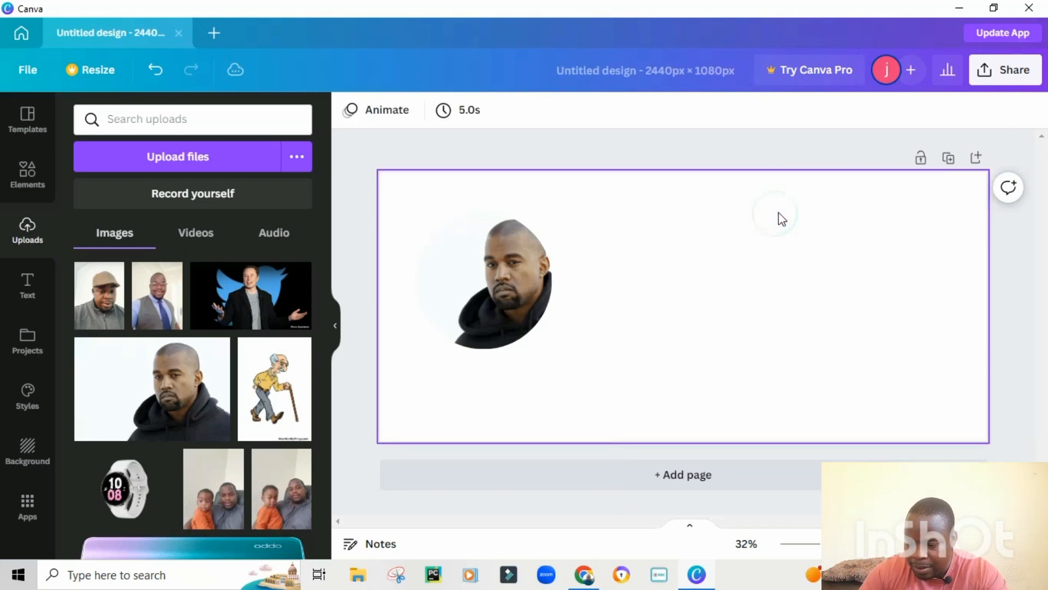
left_click(503, 292)
left_click(483, 174)
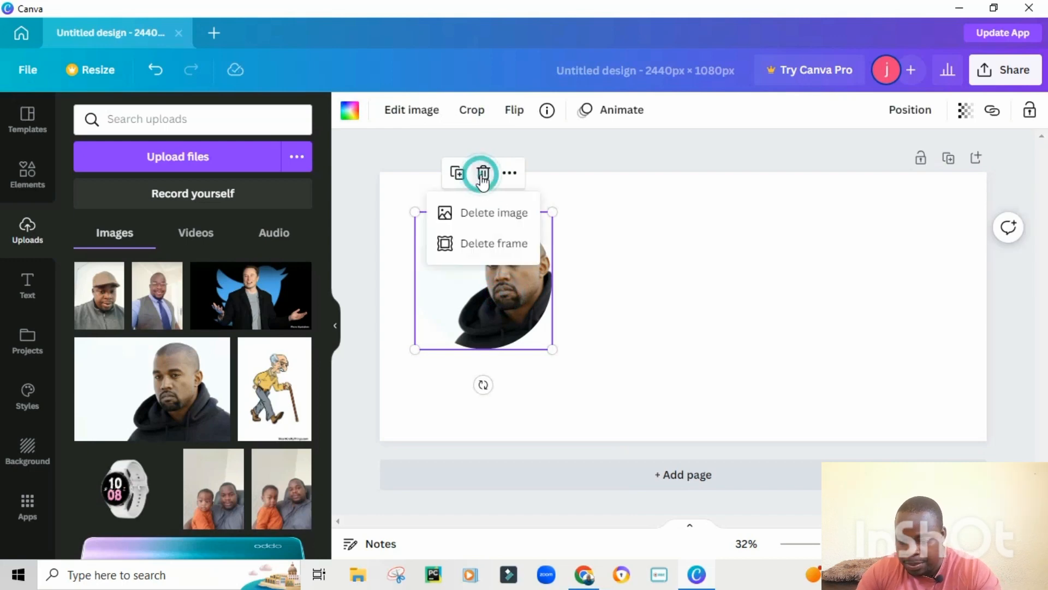
left_click(498, 242)
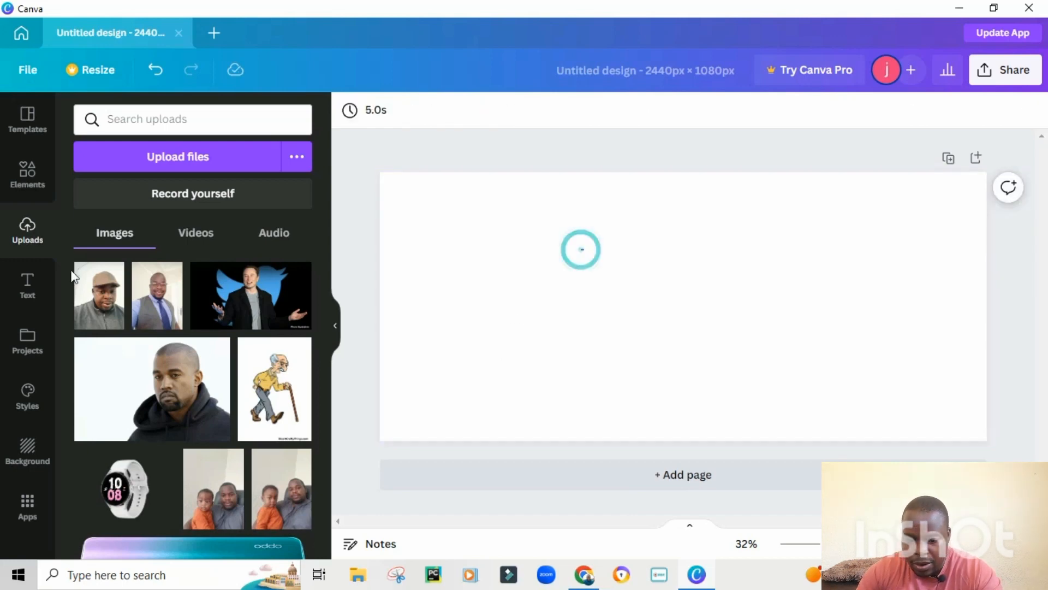
Step: Add a heading text box to the blank page
left_click(27, 285)
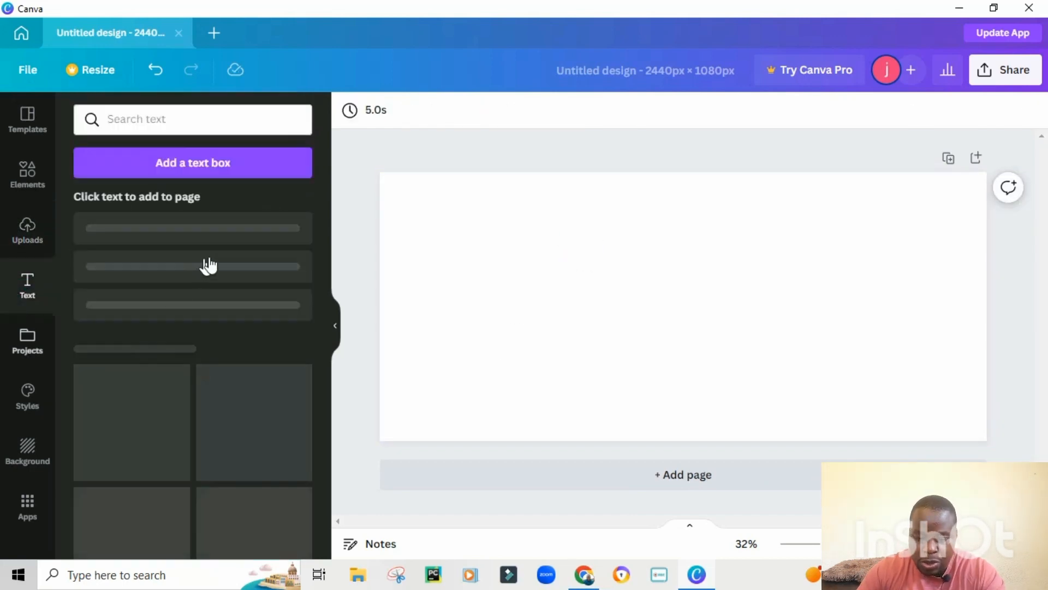
scroll(233, 303, "down", 4)
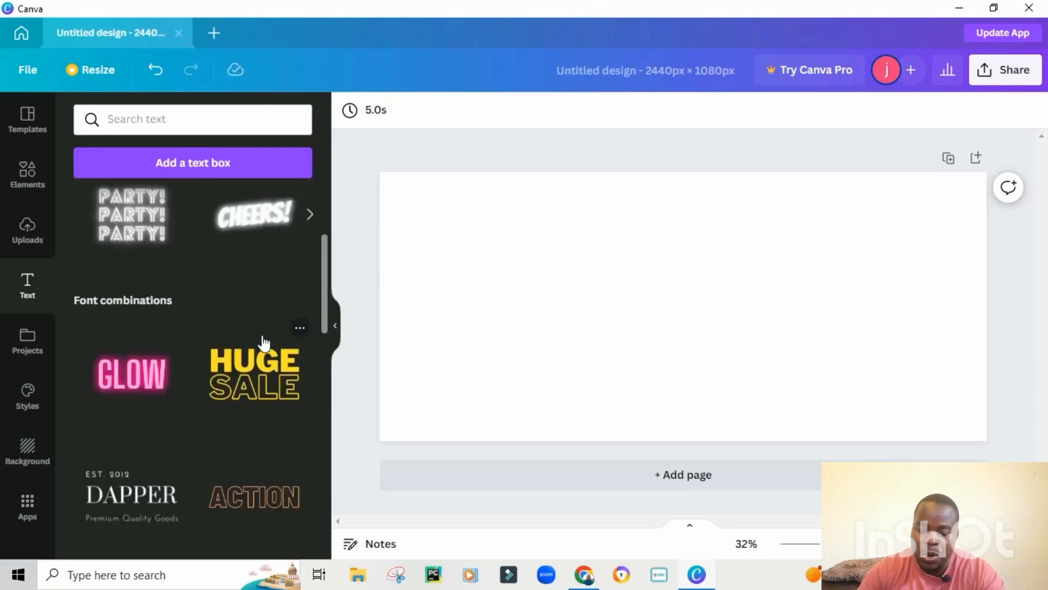
scroll(265, 343, "up", 4)
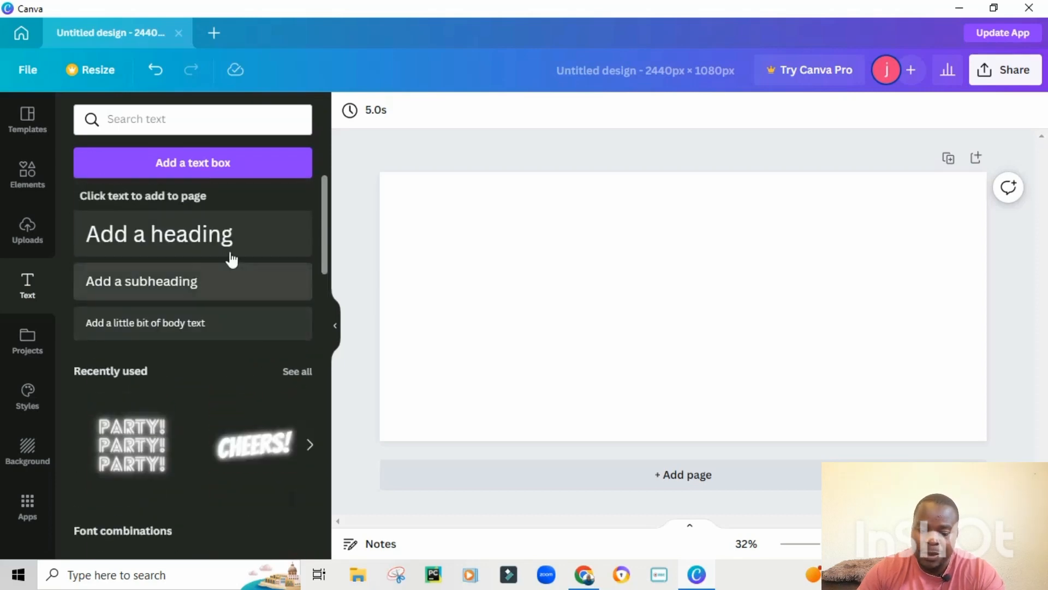
left_click(170, 238)
Step: Replace the heading's placeholder text with "please subscribe"
left_click(713, 307)
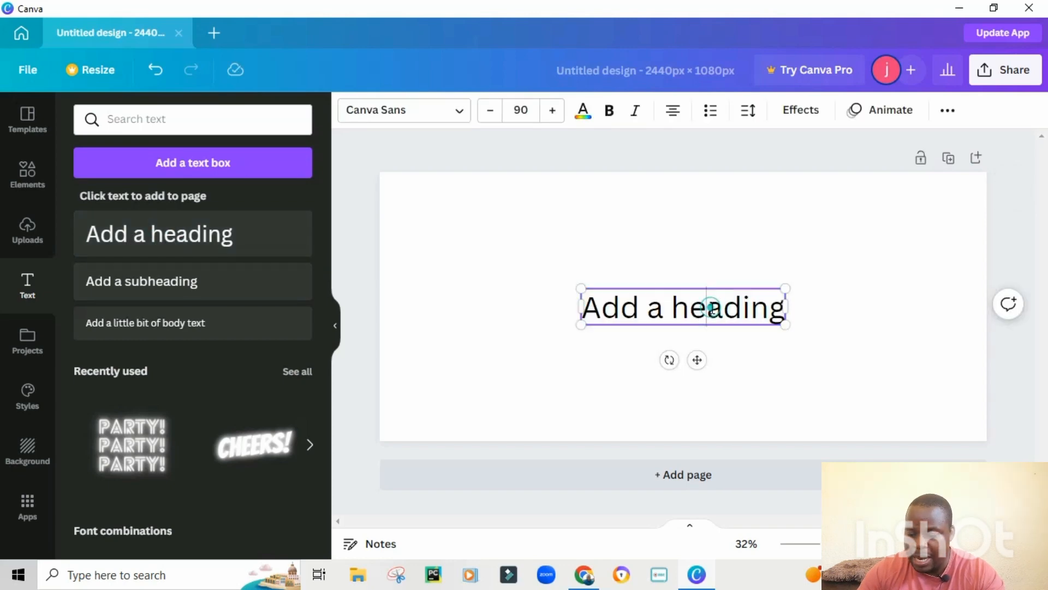
left_click_drag(765, 307, 566, 309)
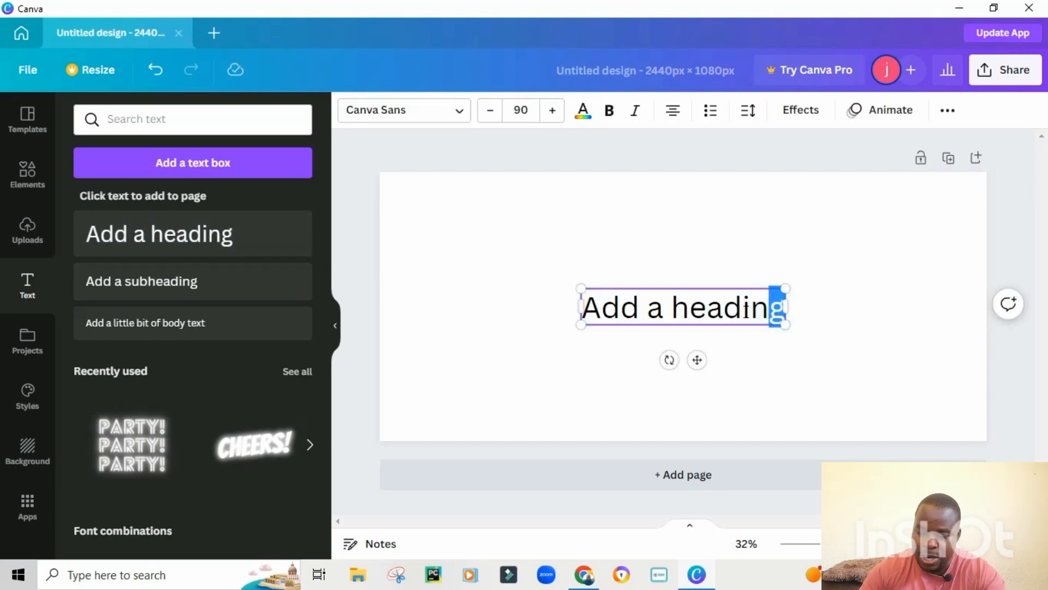
left_click_drag(776, 309, 571, 311)
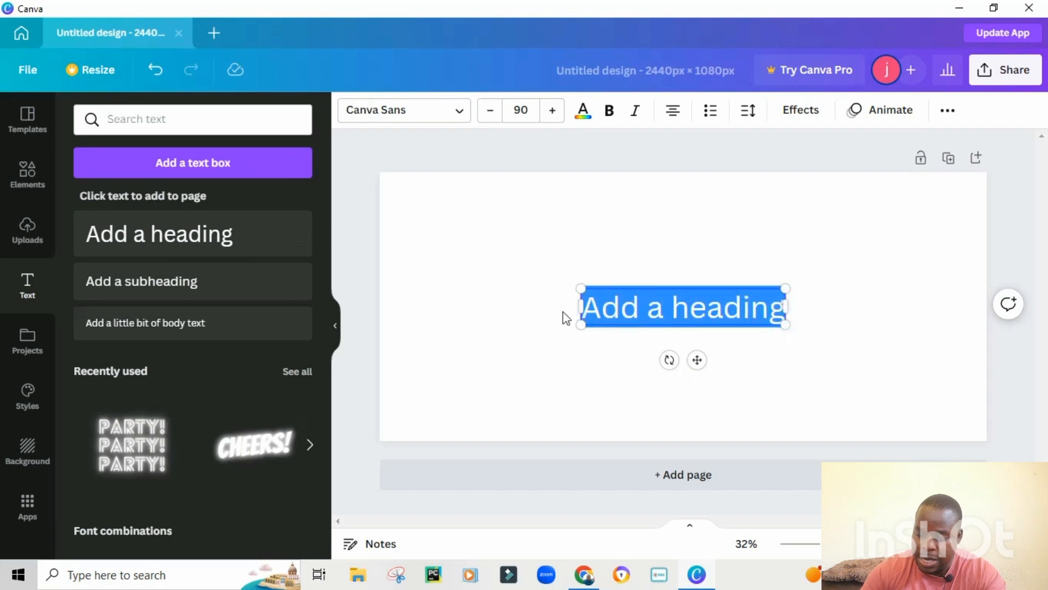
type("plea")
type("se")
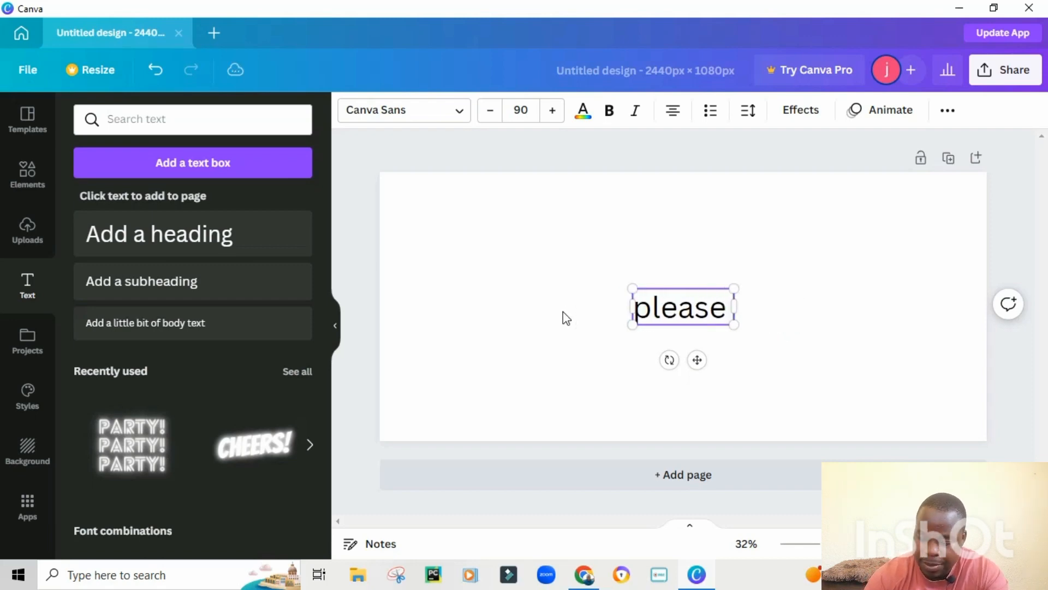
type(" subscribe")
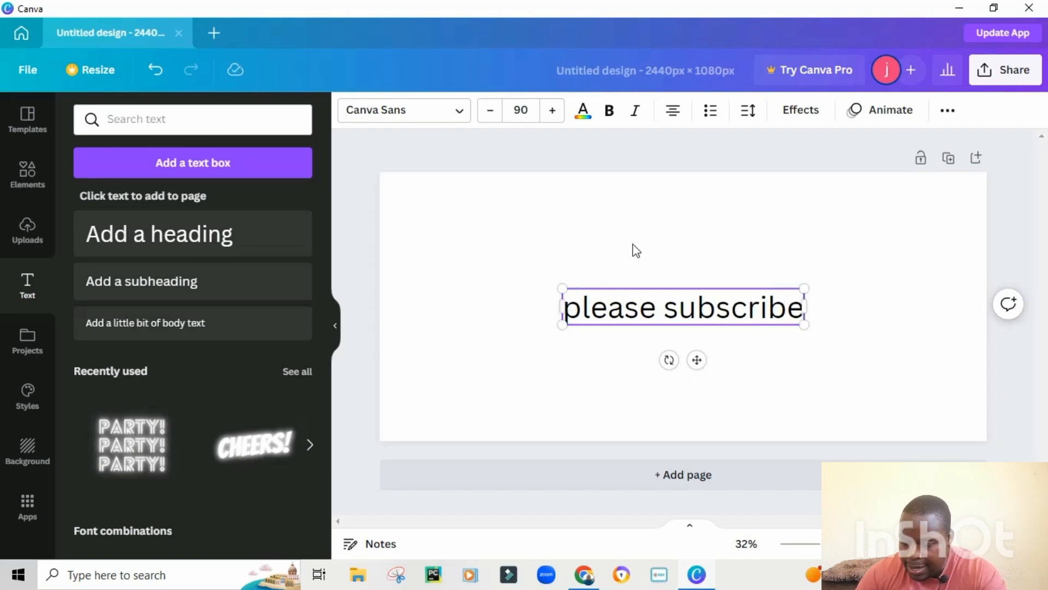
Step: Increase the font size of the whole "please subscribe" heading to 107
left_click_drag(803, 308, 565, 321)
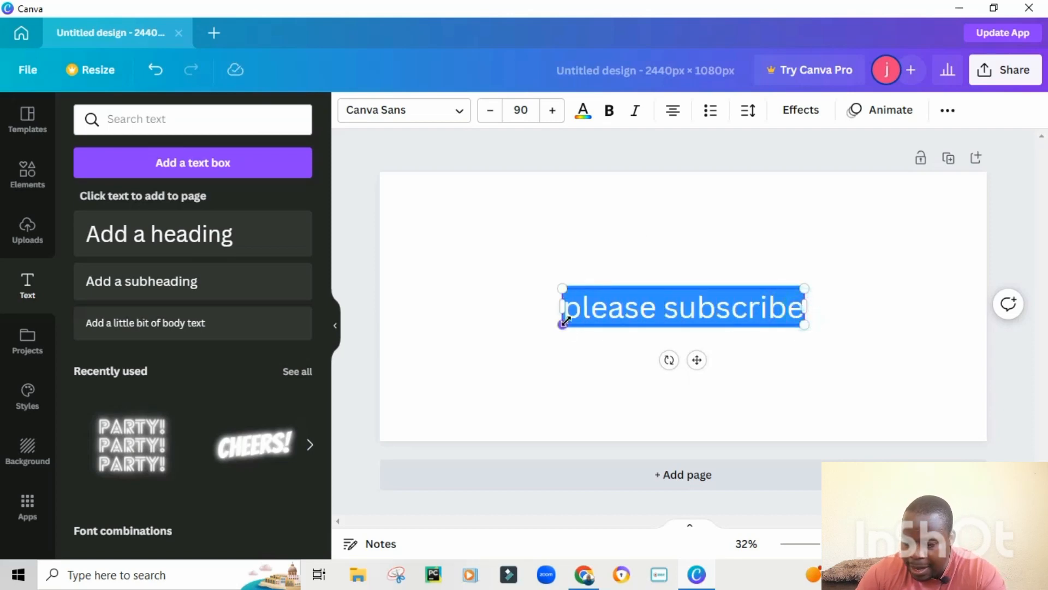
left_click(552, 117)
left_click(554, 119)
left_click(553, 116)
left_click(553, 116)
left_click(553, 116)
left_click(553, 116)
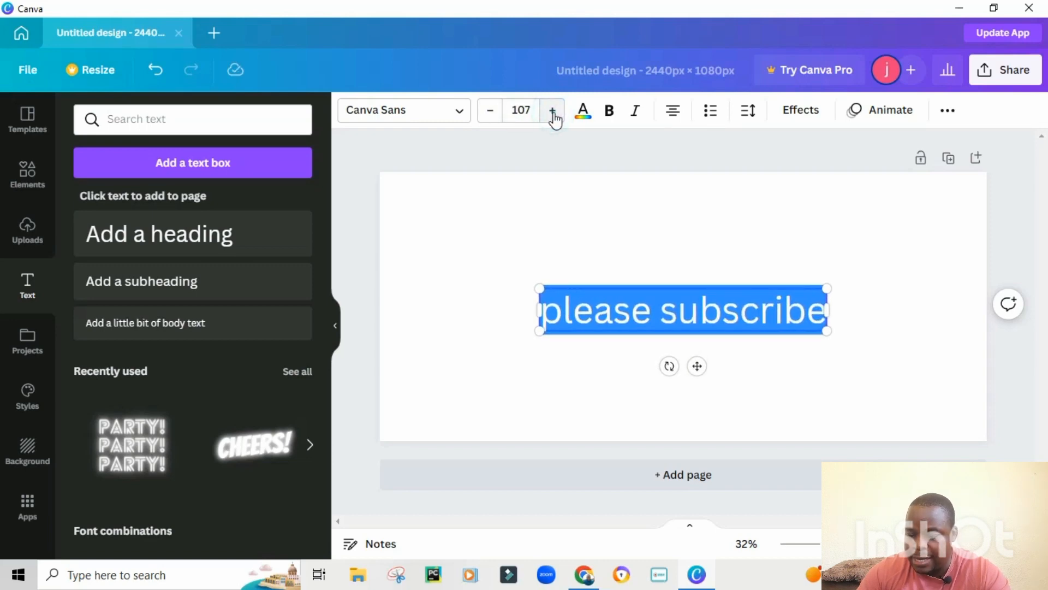
Step: Change the heading's font to Alegreya Sans Black
left_click(461, 116)
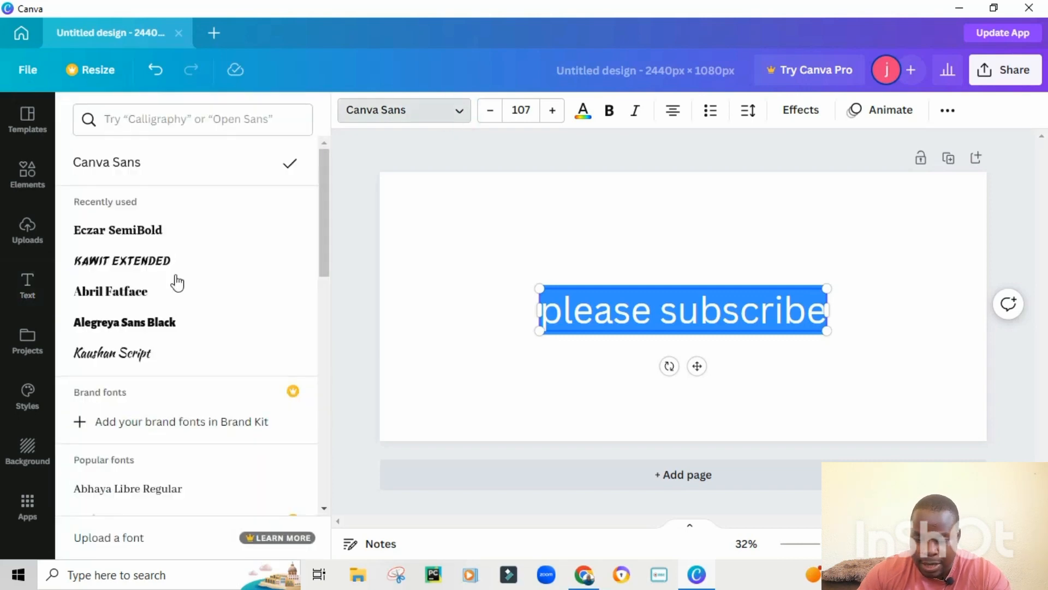
left_click(129, 326)
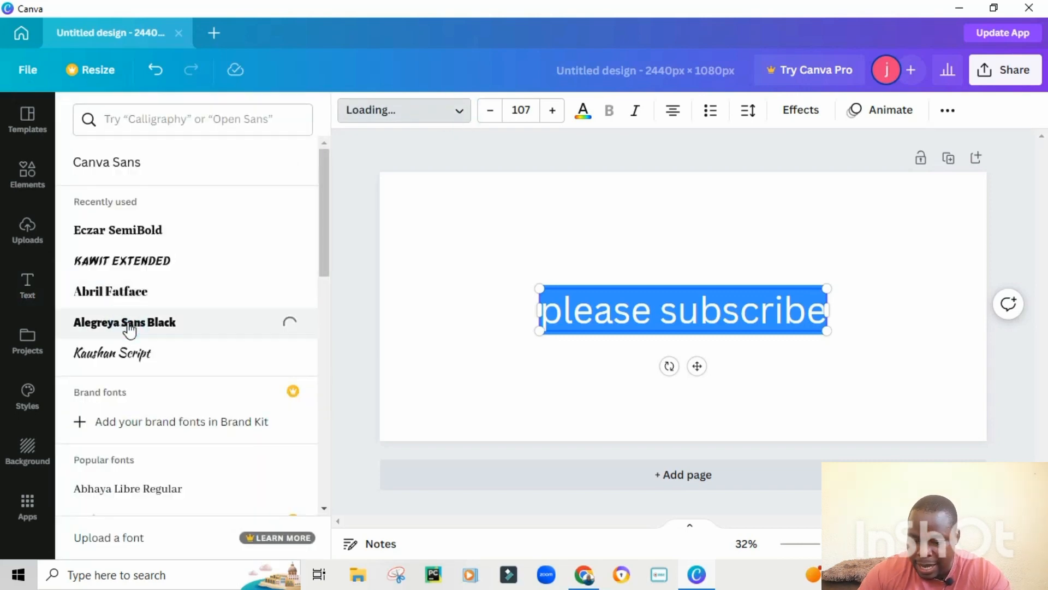
left_click(671, 311)
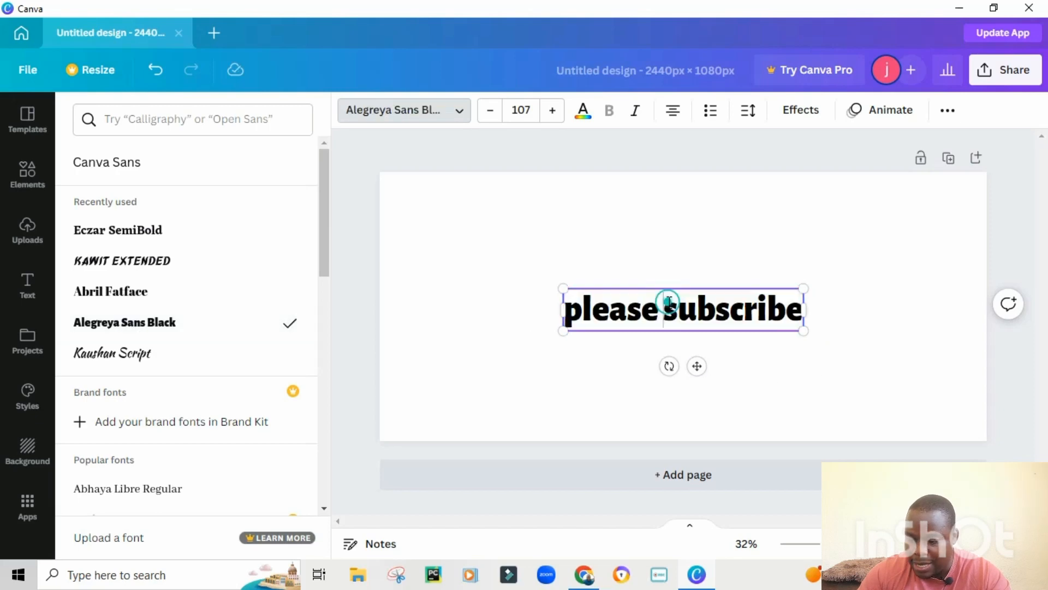
Step: Color the whole "please subscribe" heading yellow from the default colors
left_click_drag(802, 312, 563, 311)
left_click(586, 117)
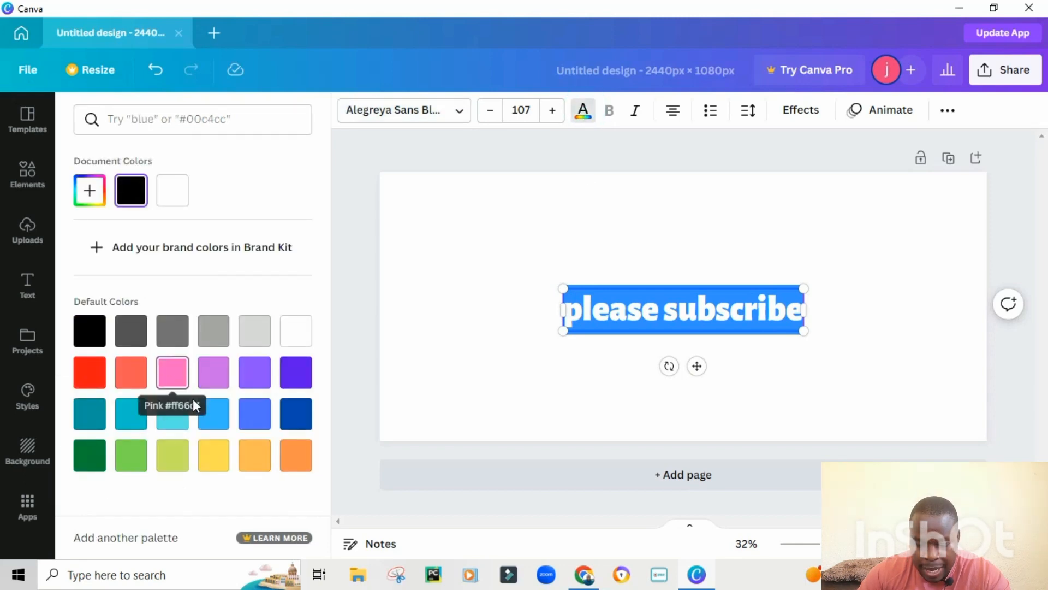
left_click(217, 459)
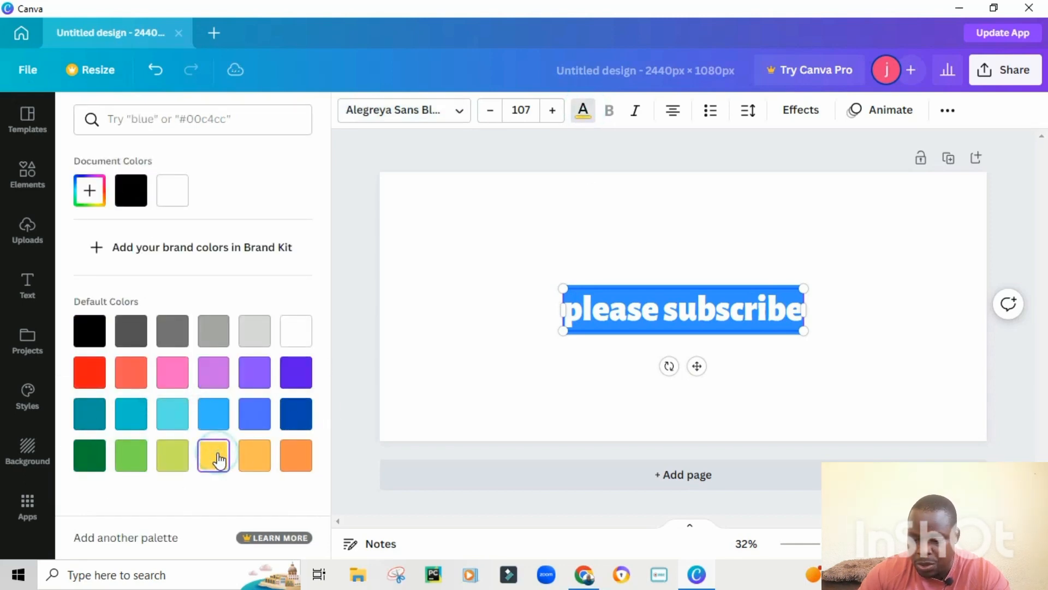
key("Escape")
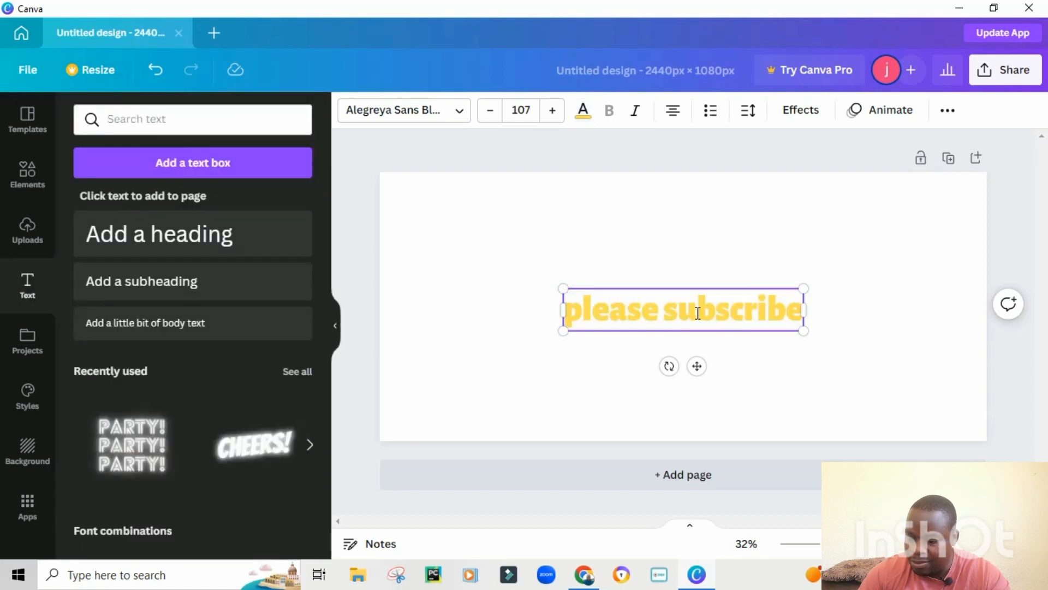
Step: Set the page's background color to black from the default colors
left_click(449, 232)
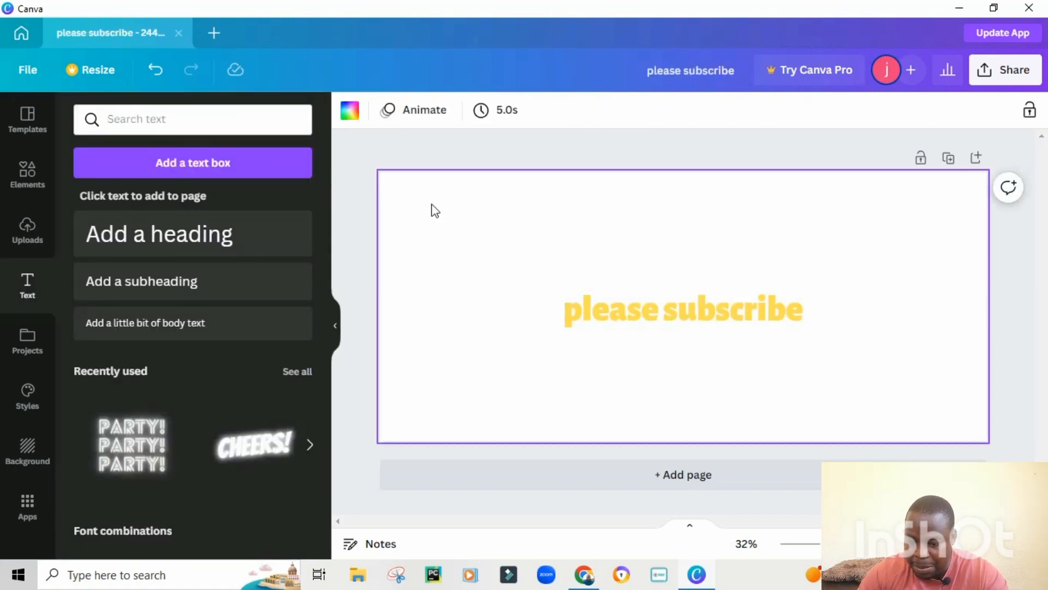
left_click(350, 117)
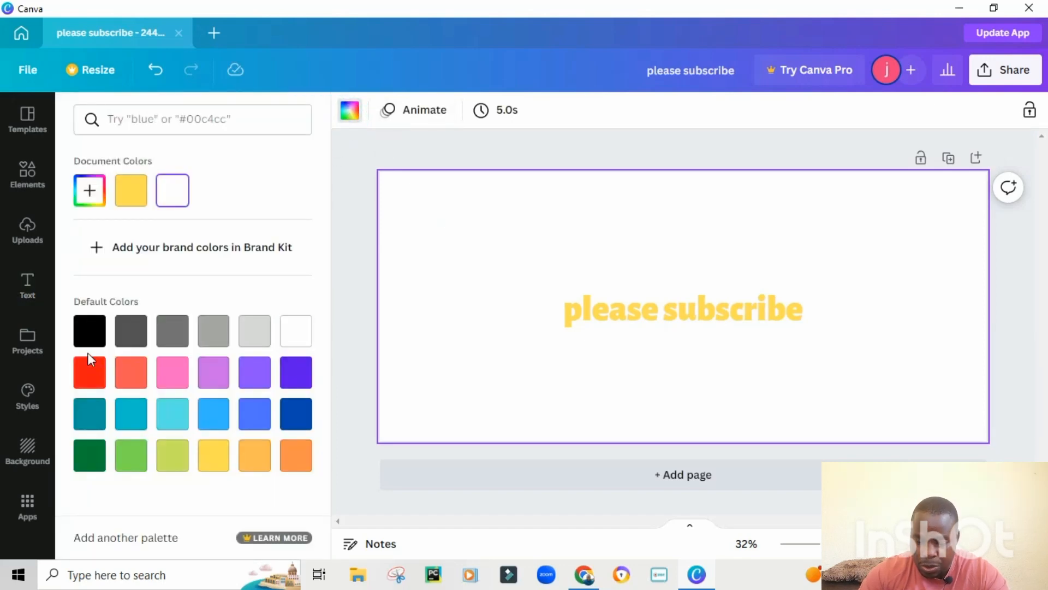
left_click(98, 335)
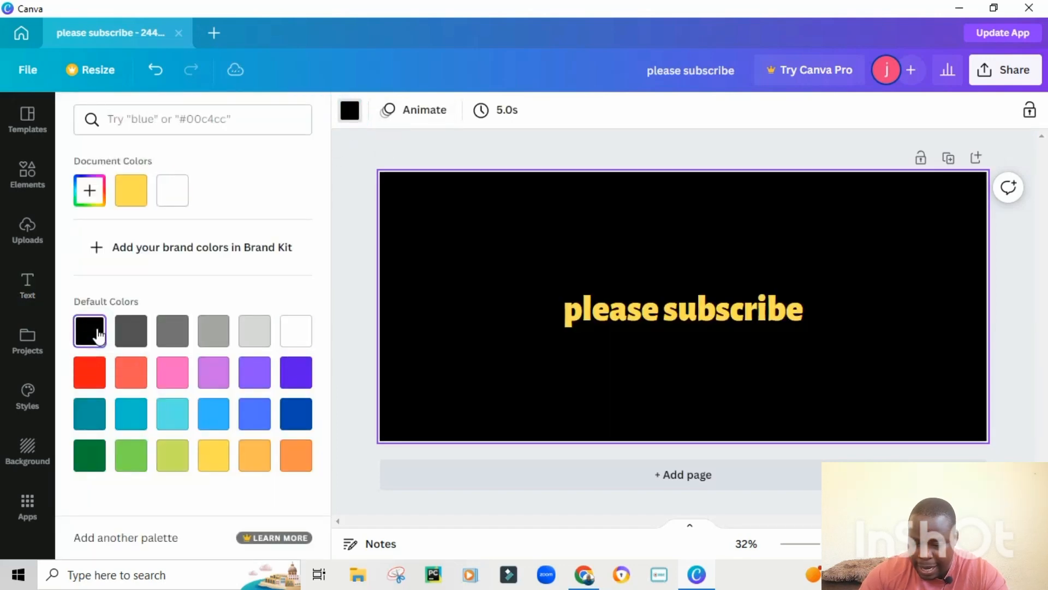
left_click(693, 145)
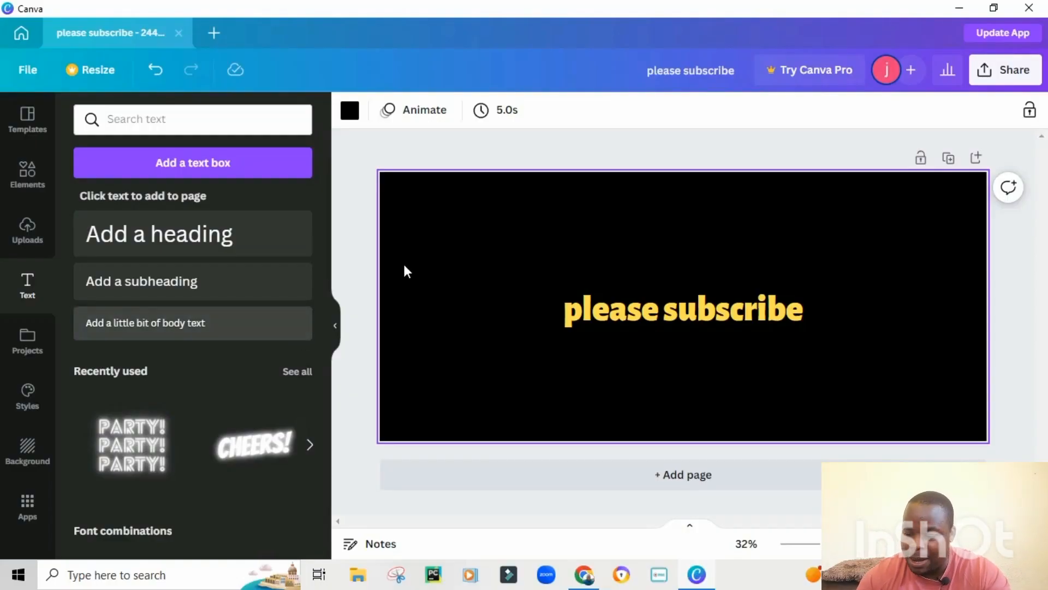
Step: Examine the available font combinations, including the free and Pro text styles
scroll(163, 276, "down", 10)
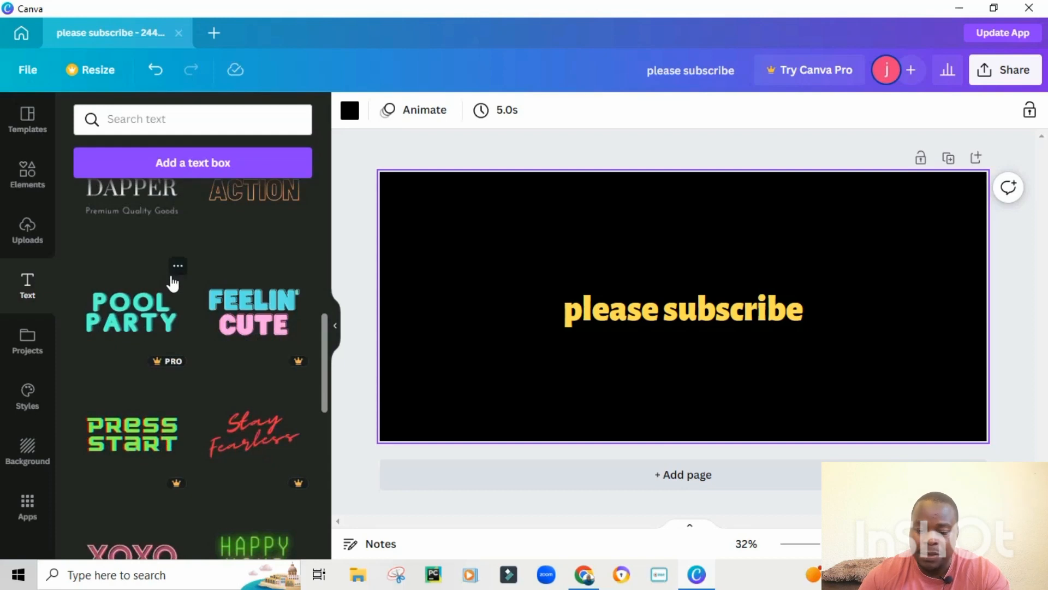
scroll(285, 276, "up", 4)
scroll(260, 276, "down", 7)
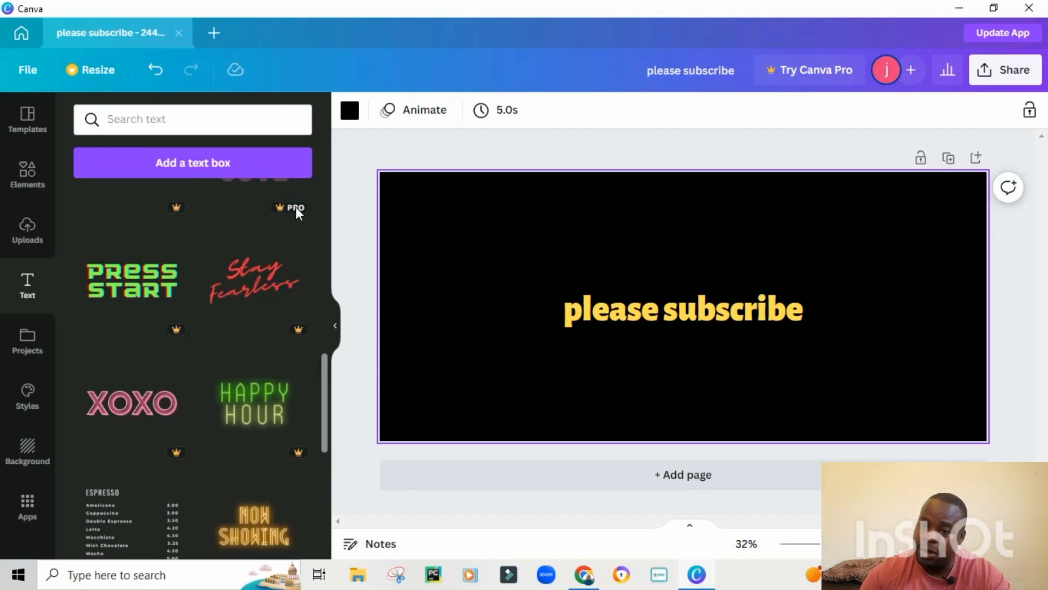
scroll(283, 220, "down", 7)
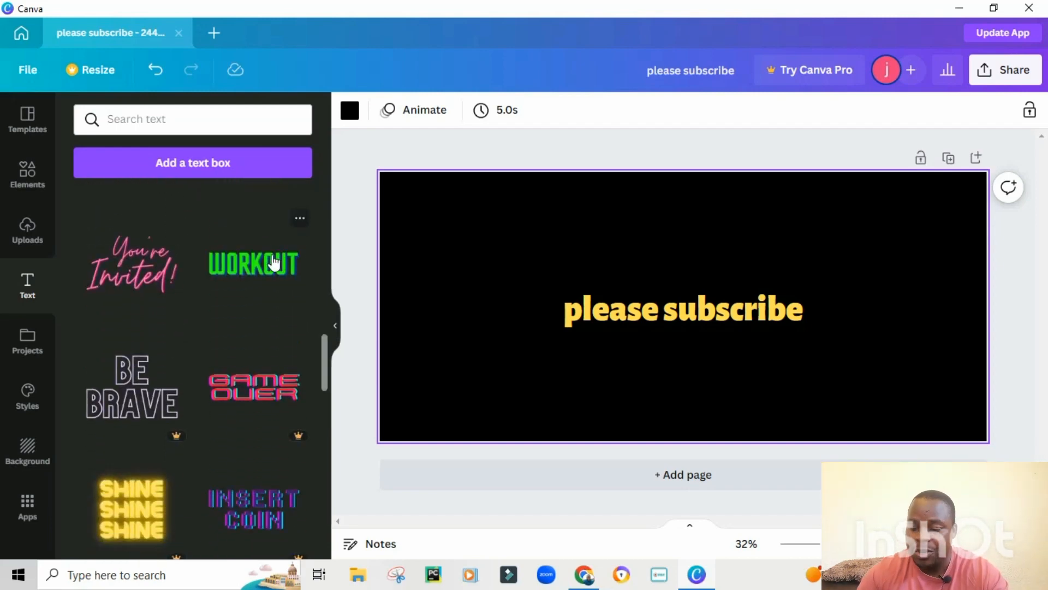
scroll(254, 276, "down", 10)
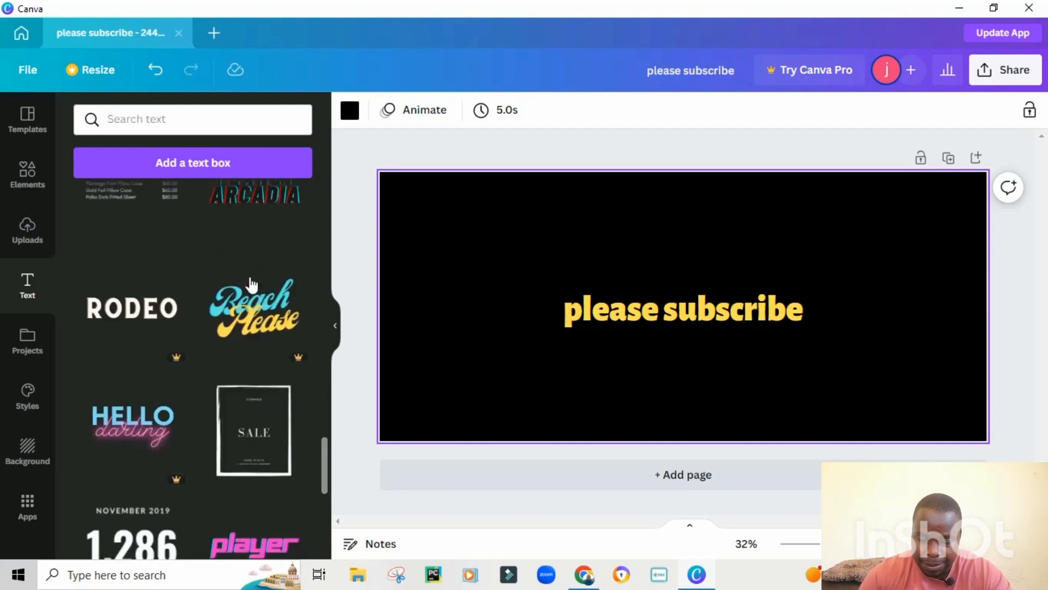
scroll(251, 284, "down", 10)
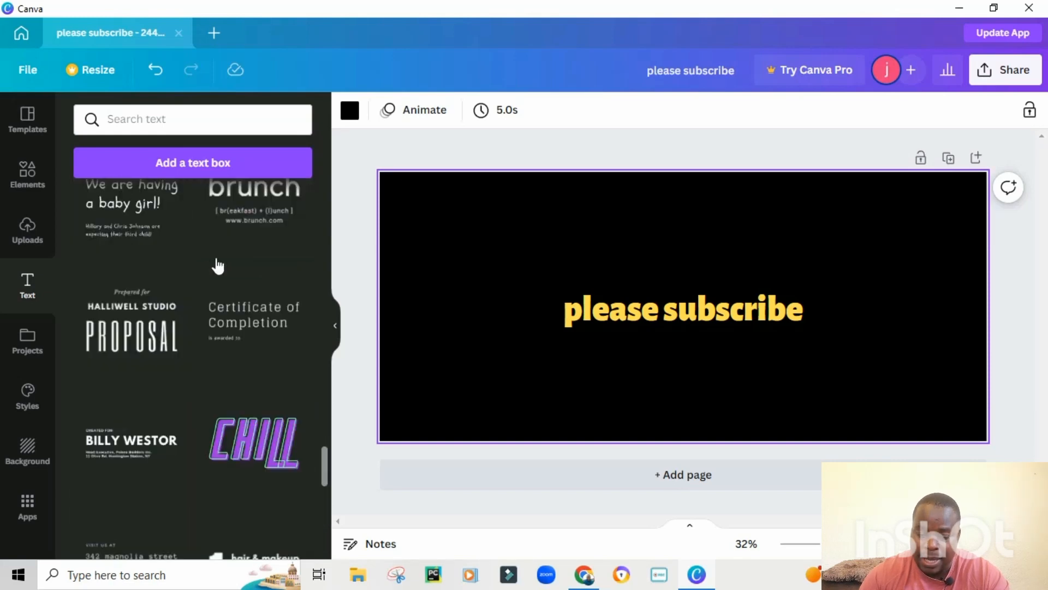
scroll(215, 294, "down", 10)
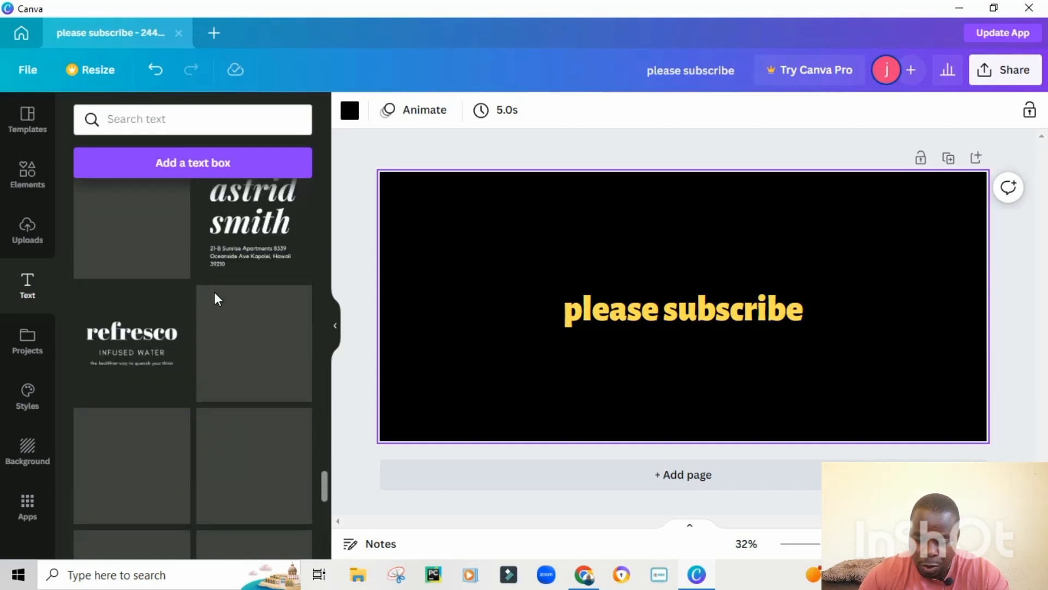
scroll(215, 288, "down", 6)
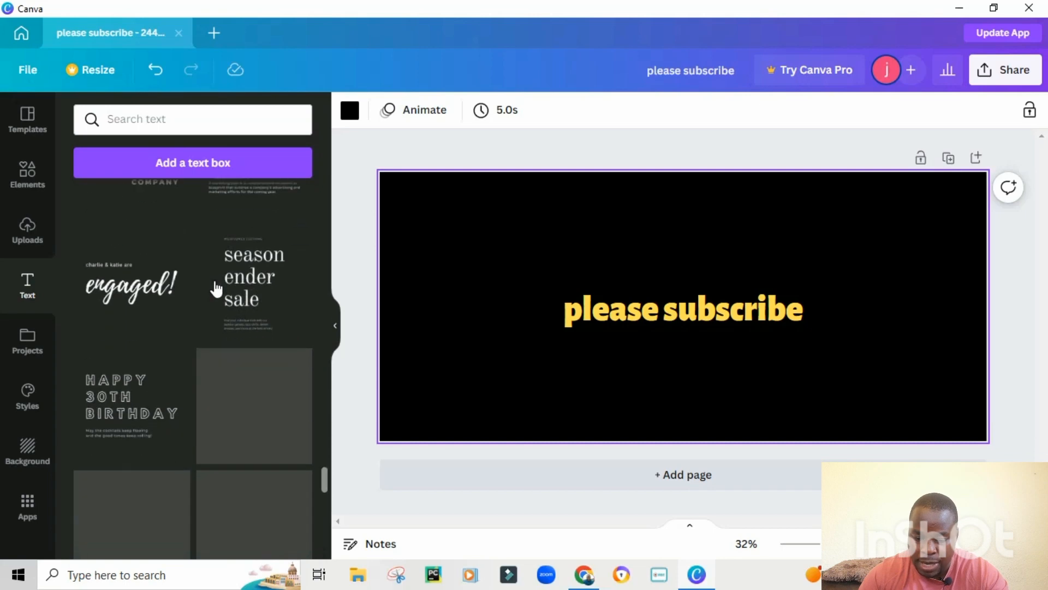
scroll(216, 289, "down", 10)
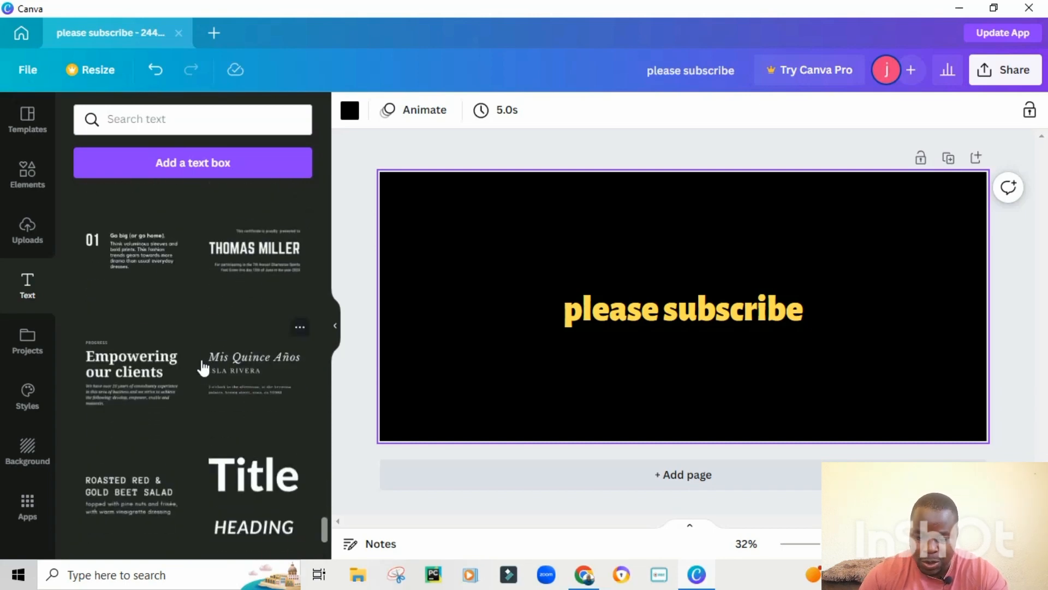
Step: Add the pink "TURNING 22" font combination and move it to the page's upper-right corner
scroll(207, 369, "up", 20)
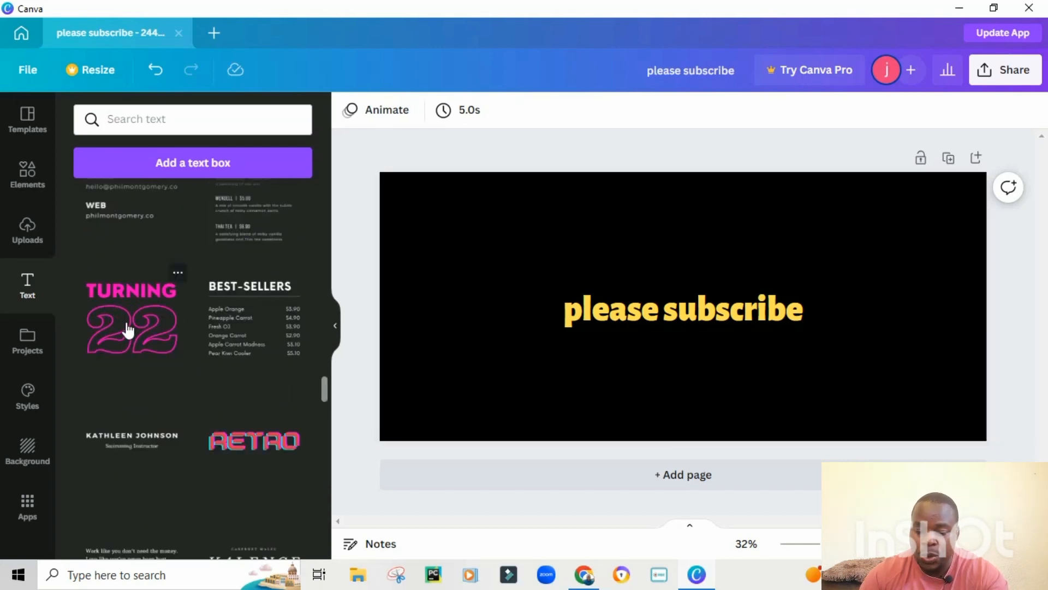
left_click(129, 327)
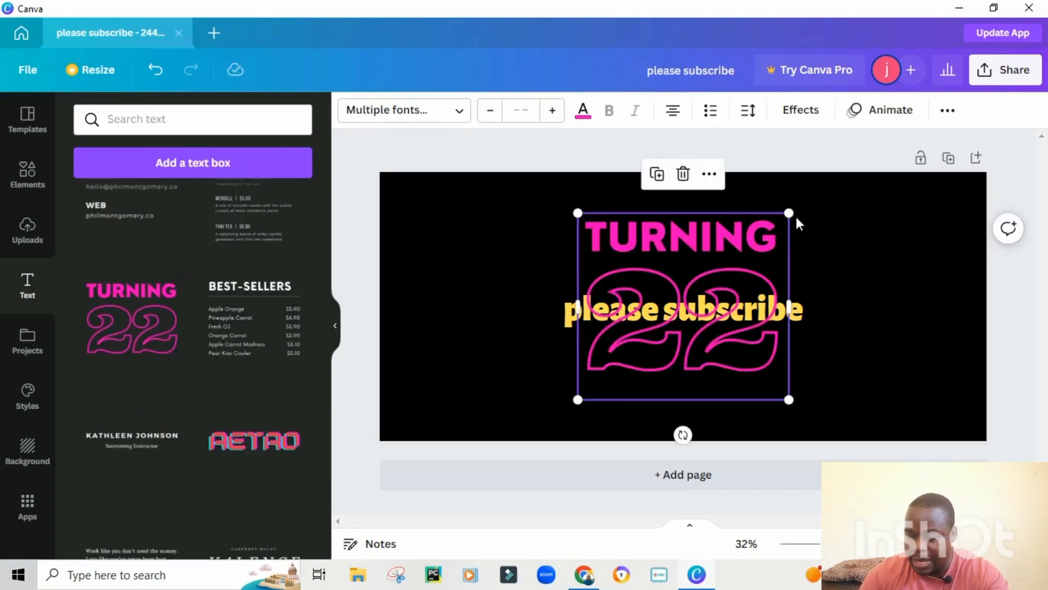
left_click_drag(790, 213, 745, 261)
left_click_drag(638, 276, 833, 231)
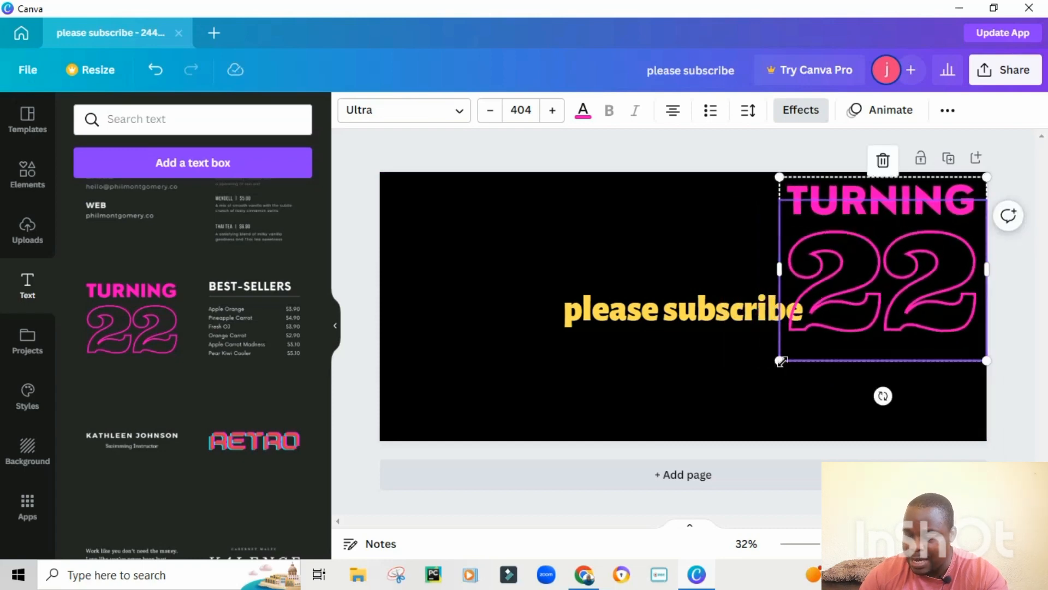
Step: Delete the "TURNING 22" text combination and the yellow "please subscribe" heading from the page
left_click(881, 172)
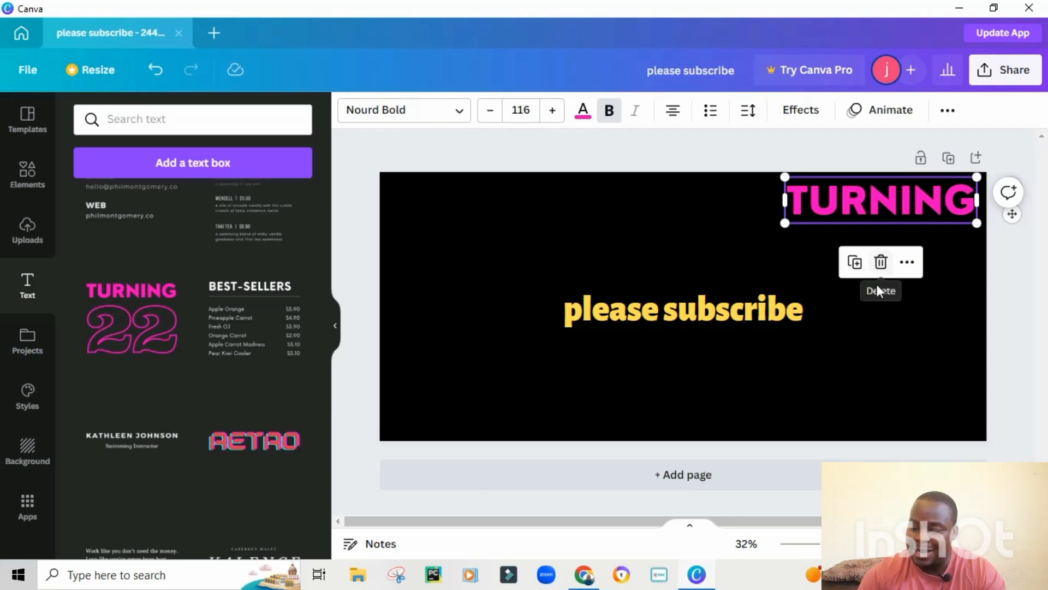
left_click(882, 263)
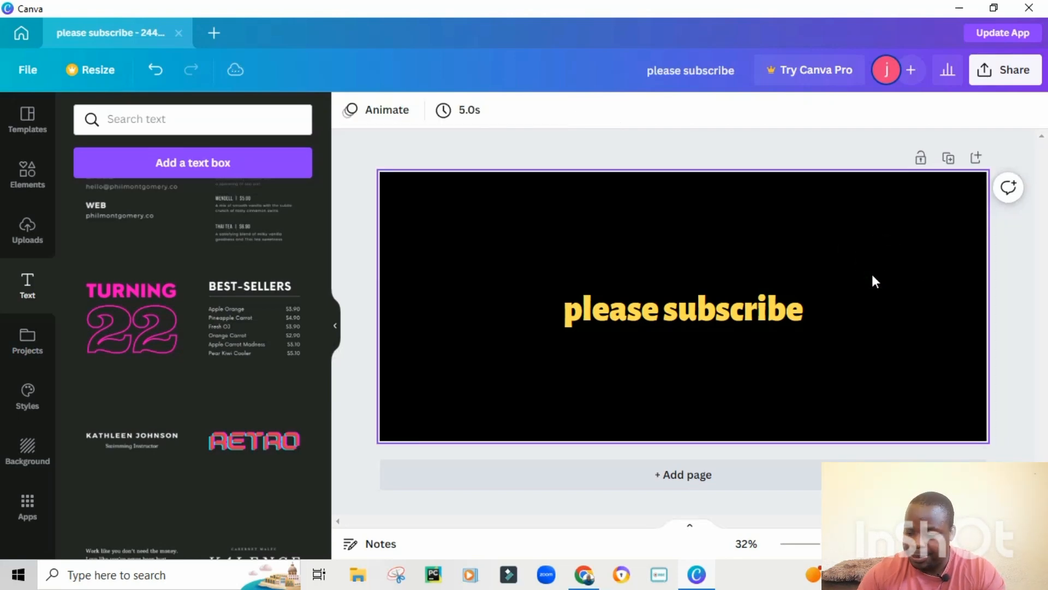
left_click(656, 312)
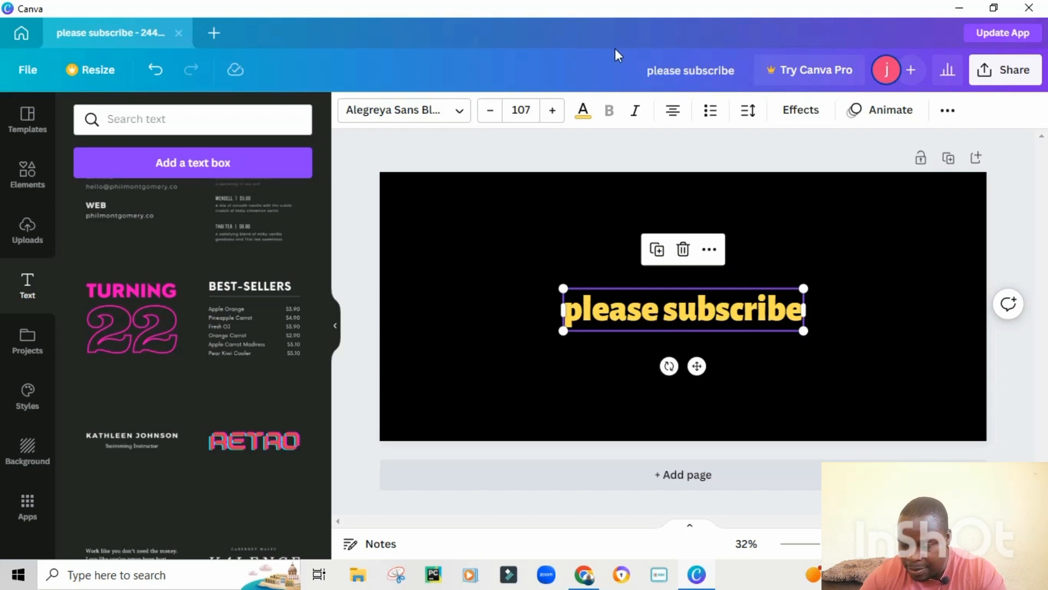
left_click(683, 249)
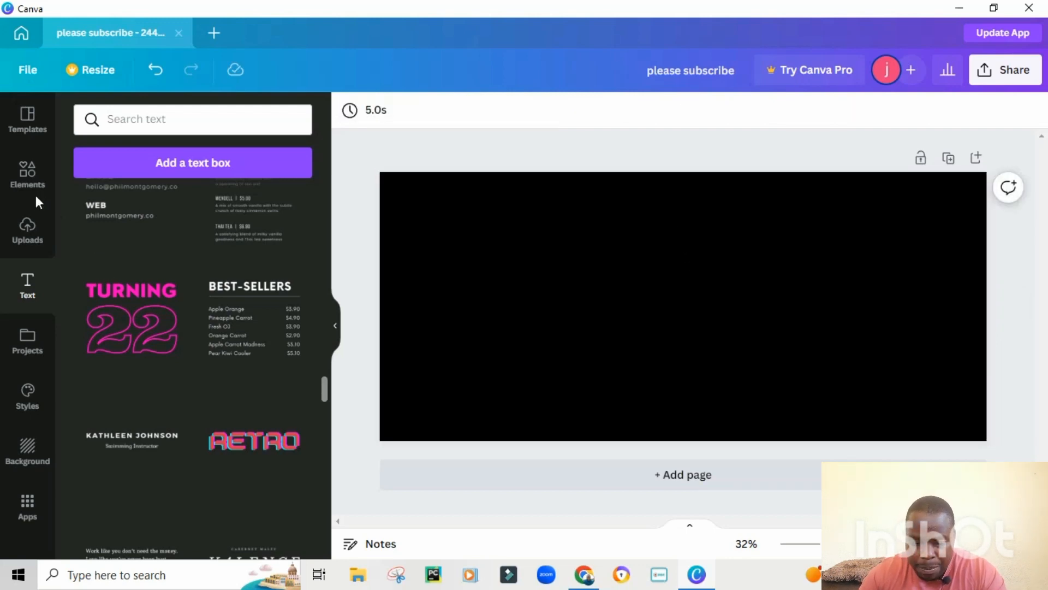
Step: Add a square from the Lines & Shapes elements and reshape it into a tall, narrow vertical bar
left_click(28, 176)
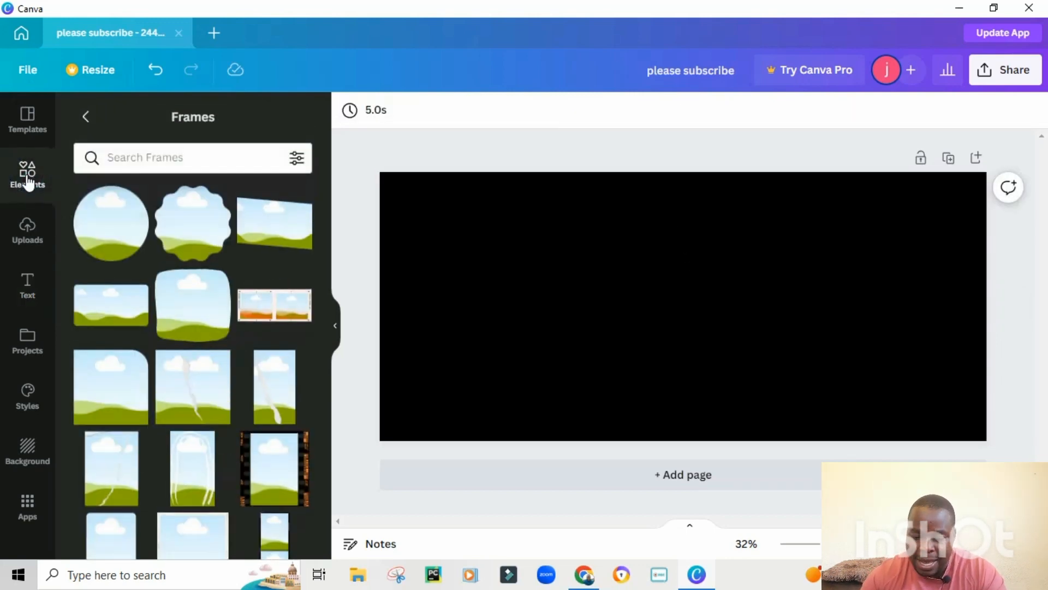
left_click(83, 118)
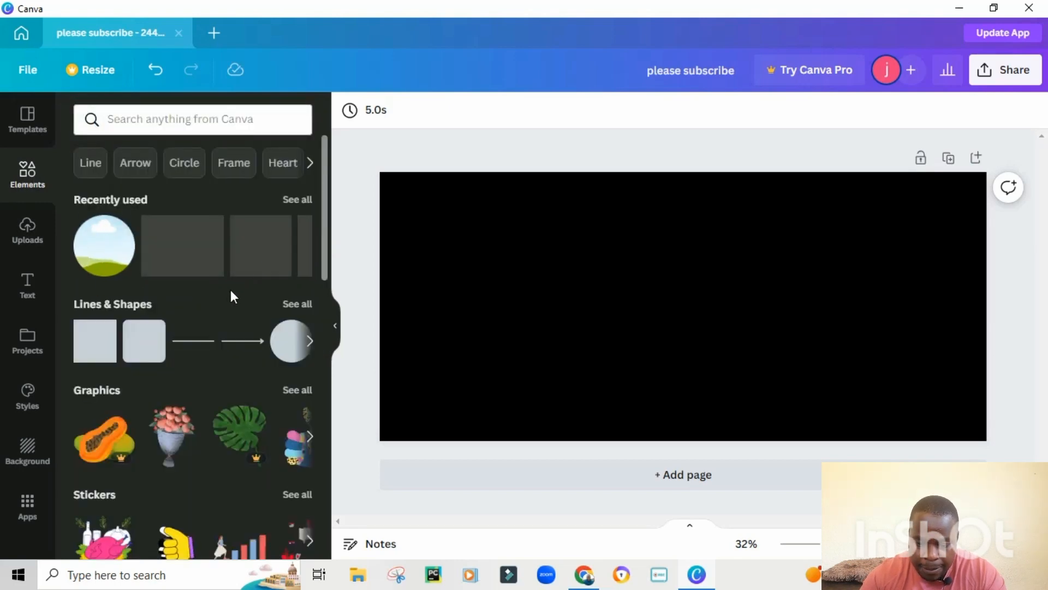
scroll(230, 295, "down", 3)
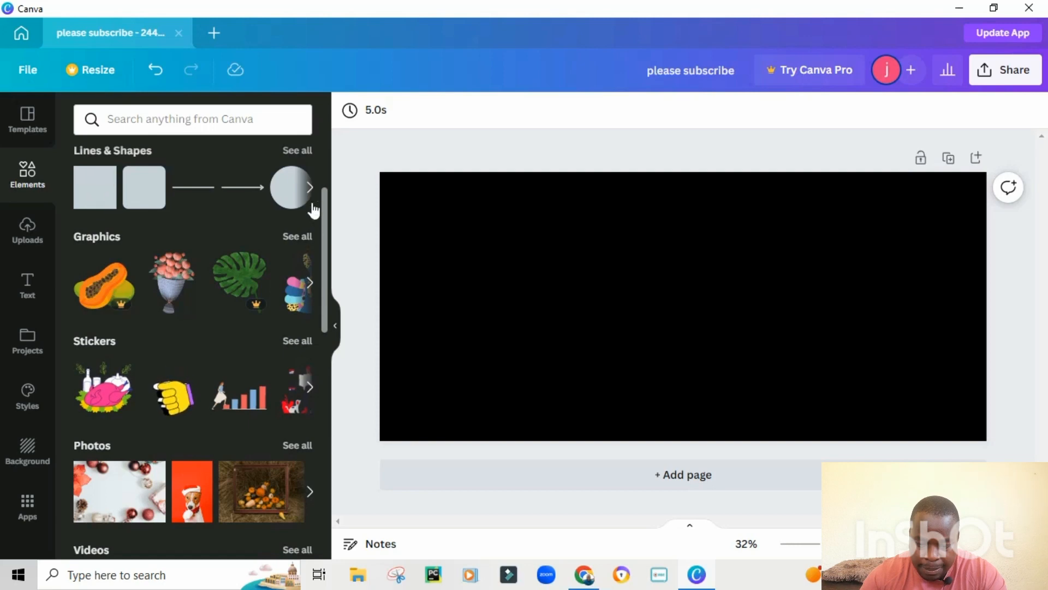
left_click(107, 200)
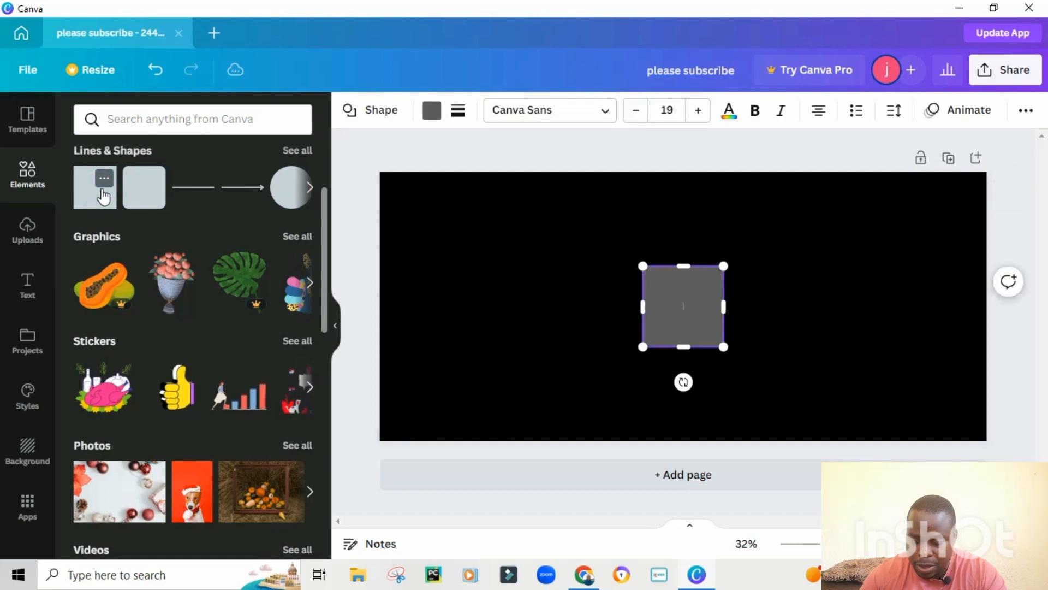
left_click_drag(684, 265, 684, 232)
left_click_drag(709, 288, 671, 289)
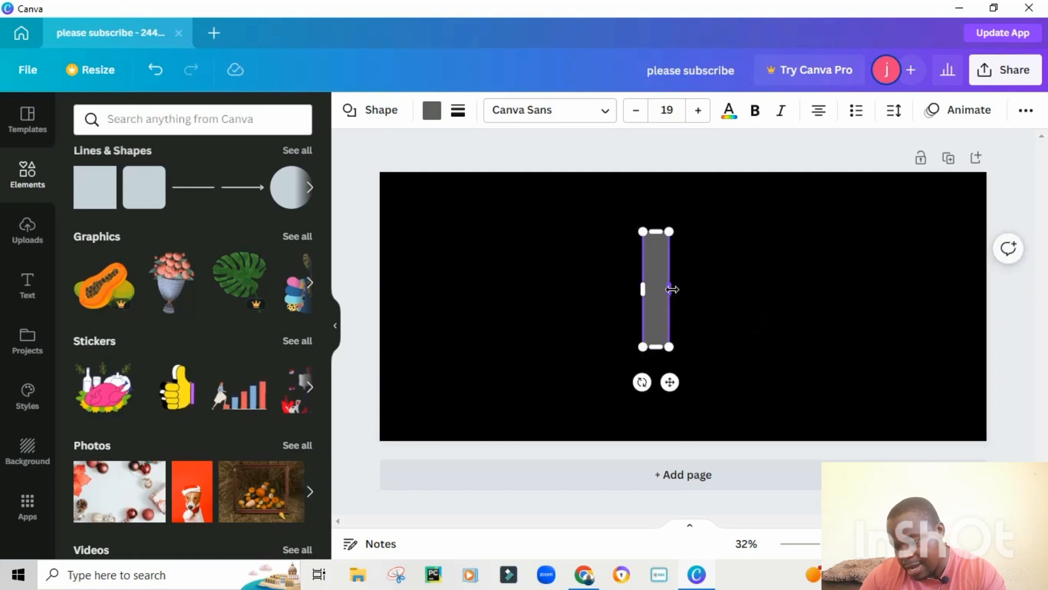
Step: Color the bar white, tilt it so its upper end leans left, and move it left of the page's center
left_click(432, 111)
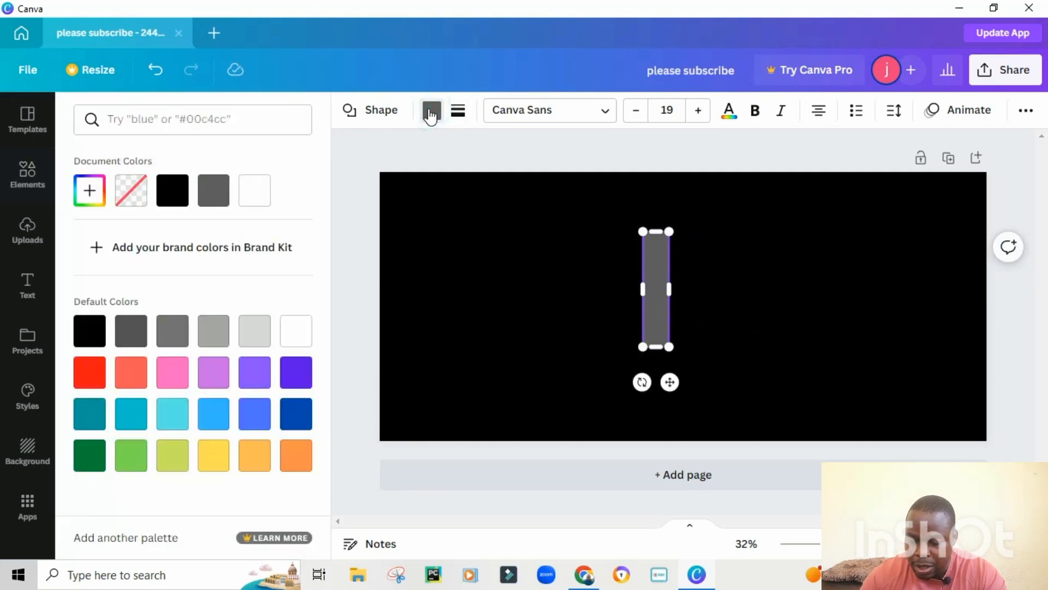
left_click(252, 202)
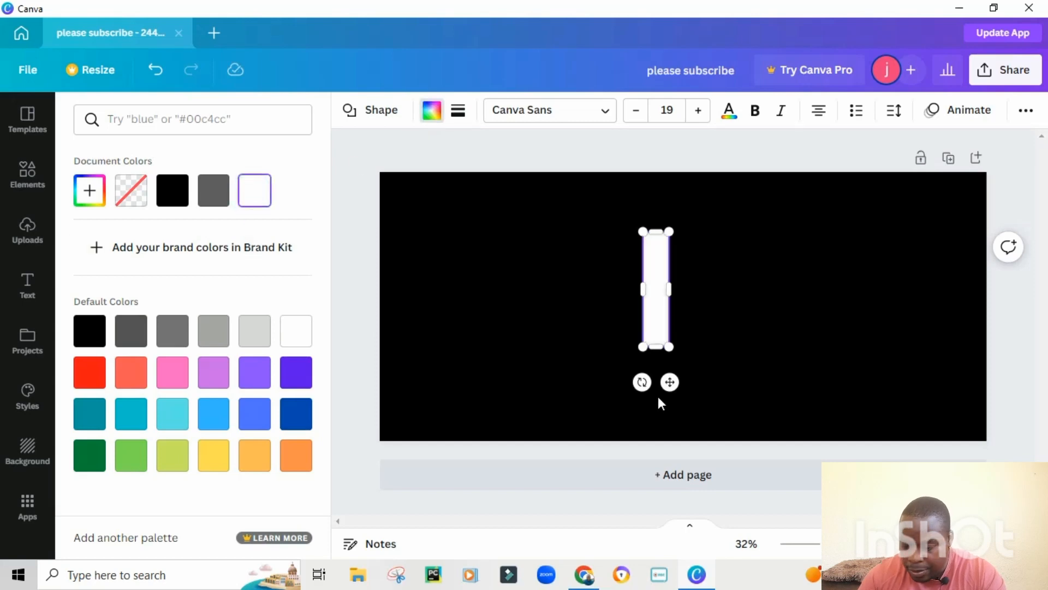
left_click_drag(642, 382, 711, 379)
left_click_drag(667, 323, 569, 309)
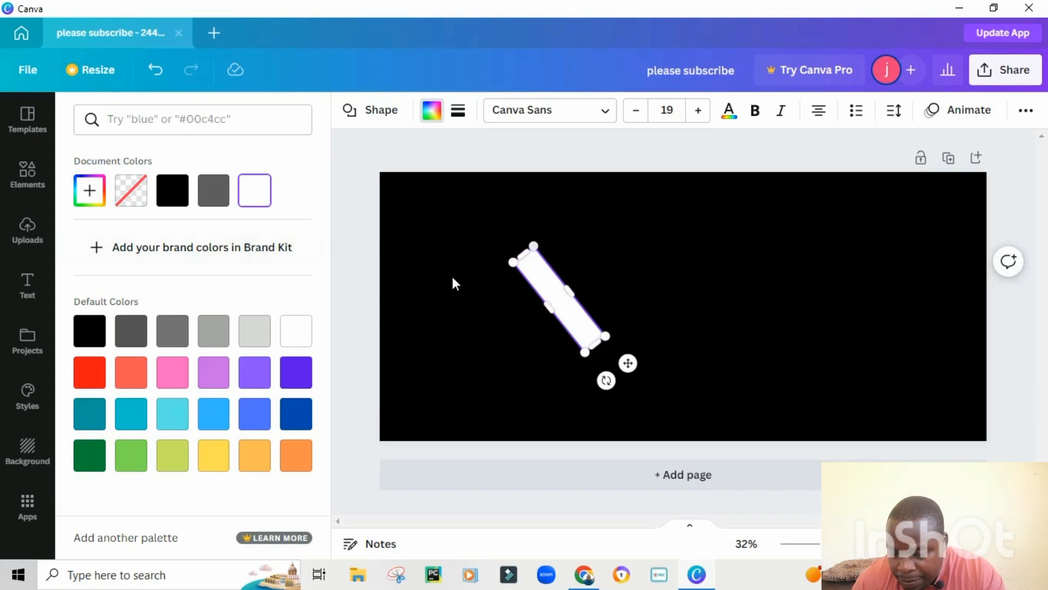
Step: Duplicate the tilted white bar and place the copy parallel to it on its upper-right side
right_click(544, 281)
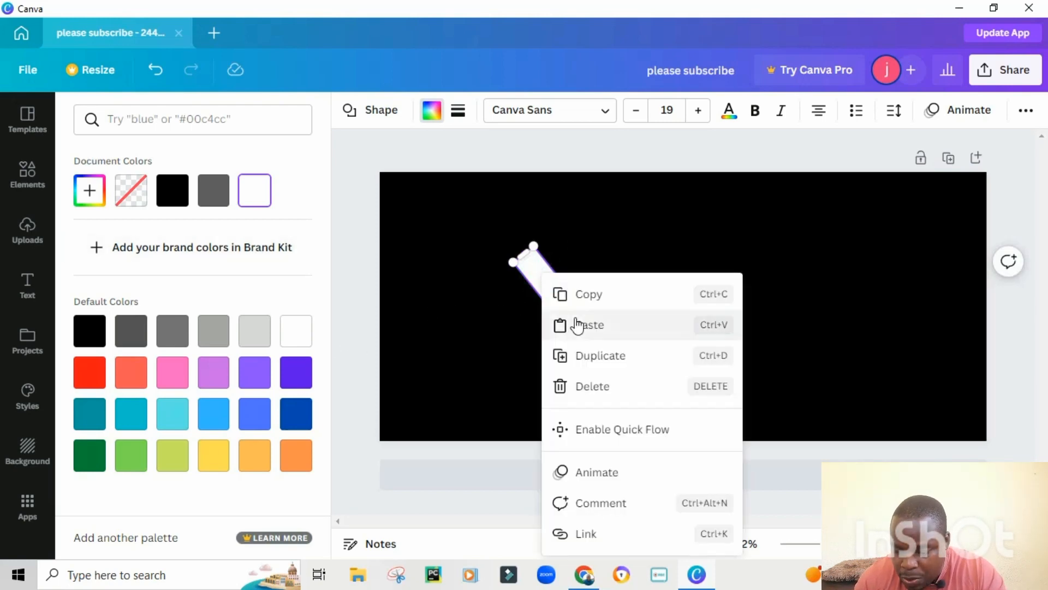
left_click(601, 356)
left_click_drag(583, 307, 595, 268)
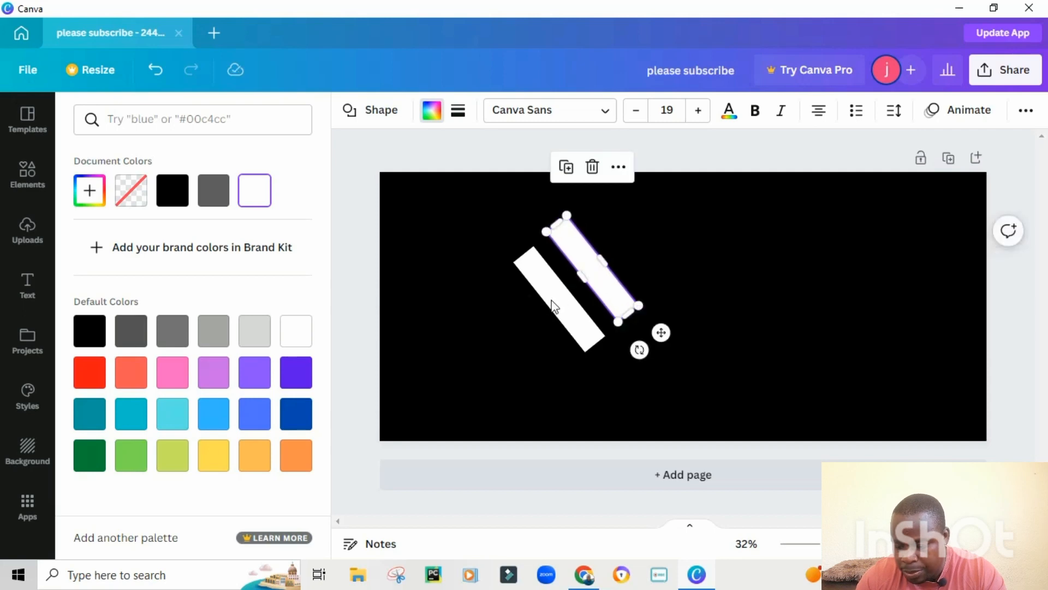
Step: Duplicate the lower tilted bar and move one of the bars to the right of the page's center
left_click(562, 300)
left_click_drag(563, 299, 564, 306)
right_click(575, 316)
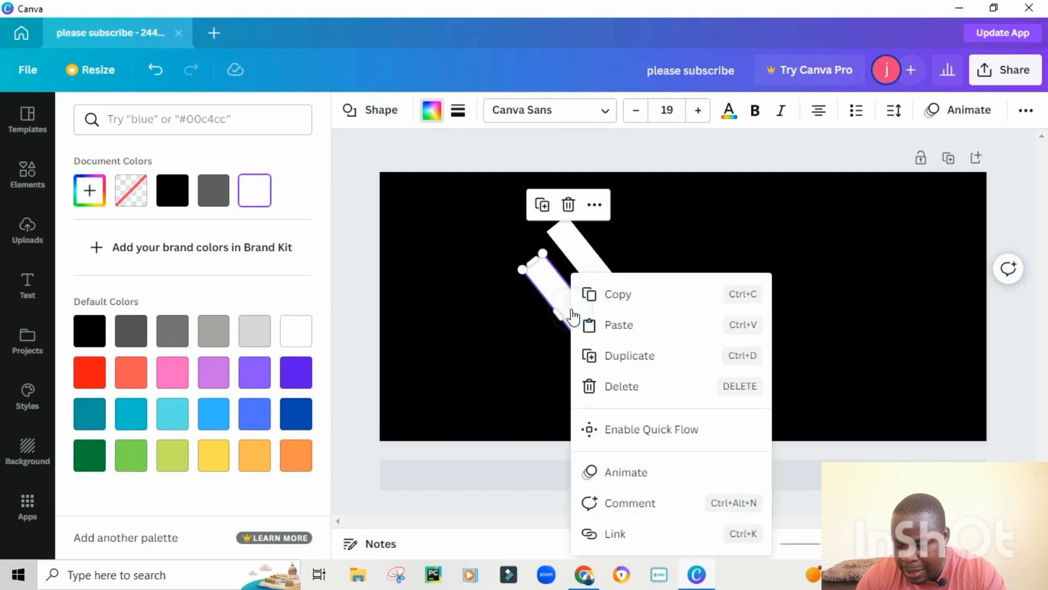
left_click(655, 360)
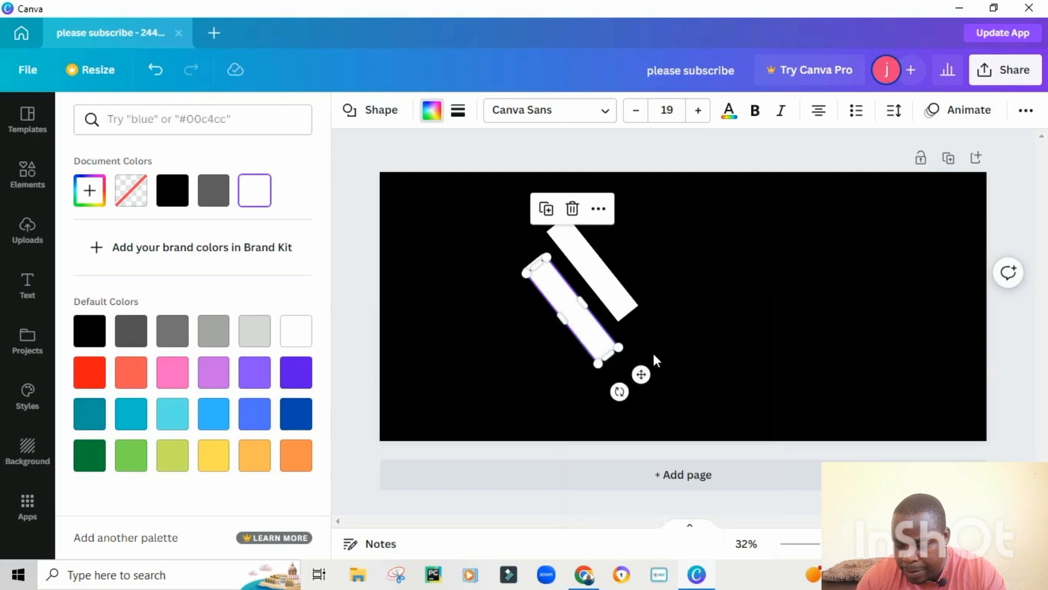
left_click_drag(572, 303, 729, 270)
Step: Move the other two tilted bars beside the right-hand one to form three parallel, descending stripes
left_click_drag(578, 257, 691, 281)
left_click_drag(562, 295, 672, 331)
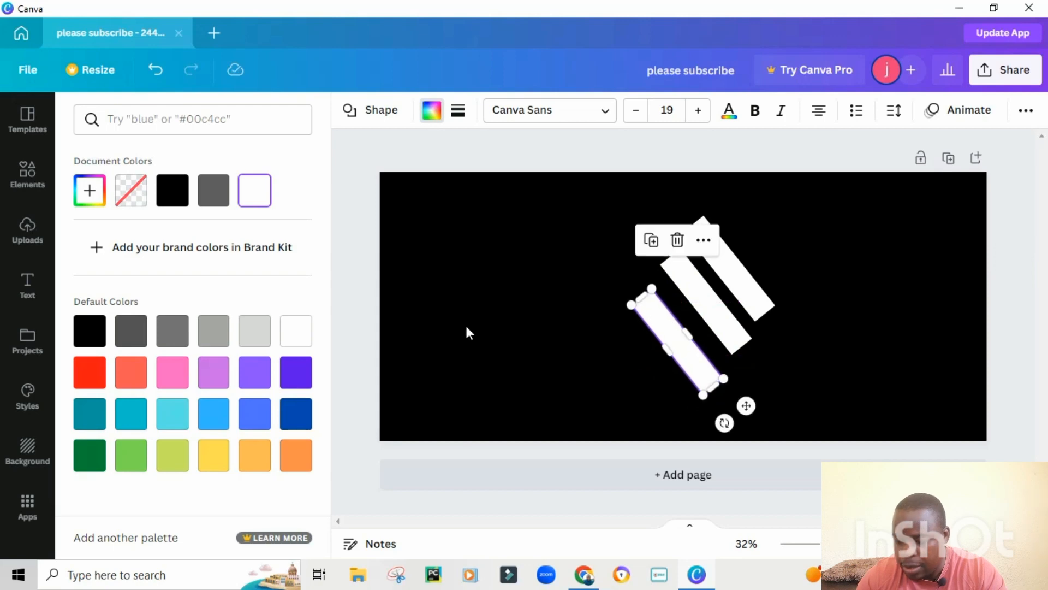
left_click(490, 279)
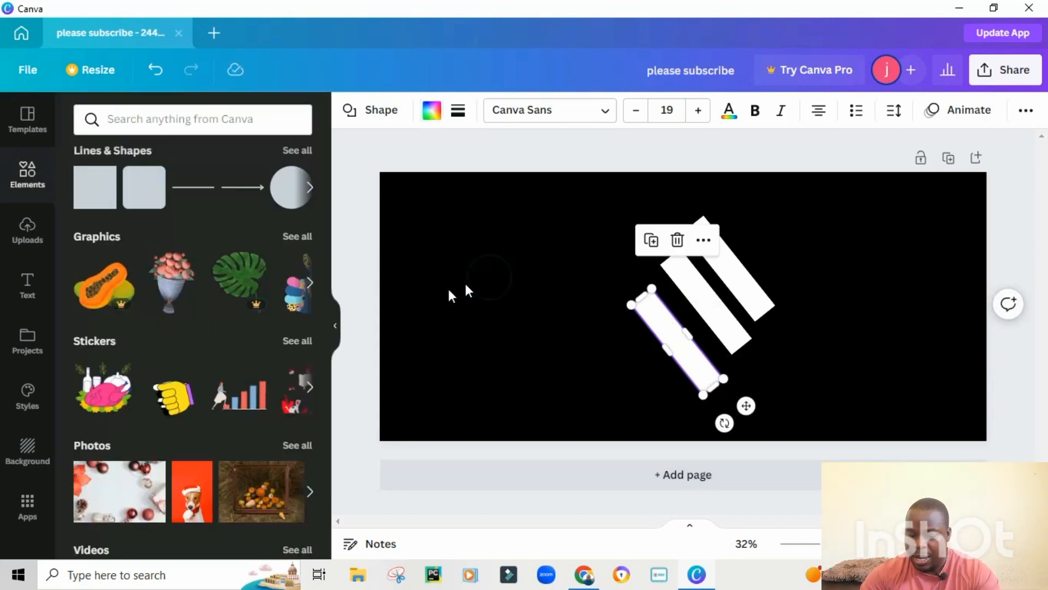
Step: Add another square from the Lines & Shapes elements and stretch it into a rectangle over the stripes' lower ends
left_click(95, 203)
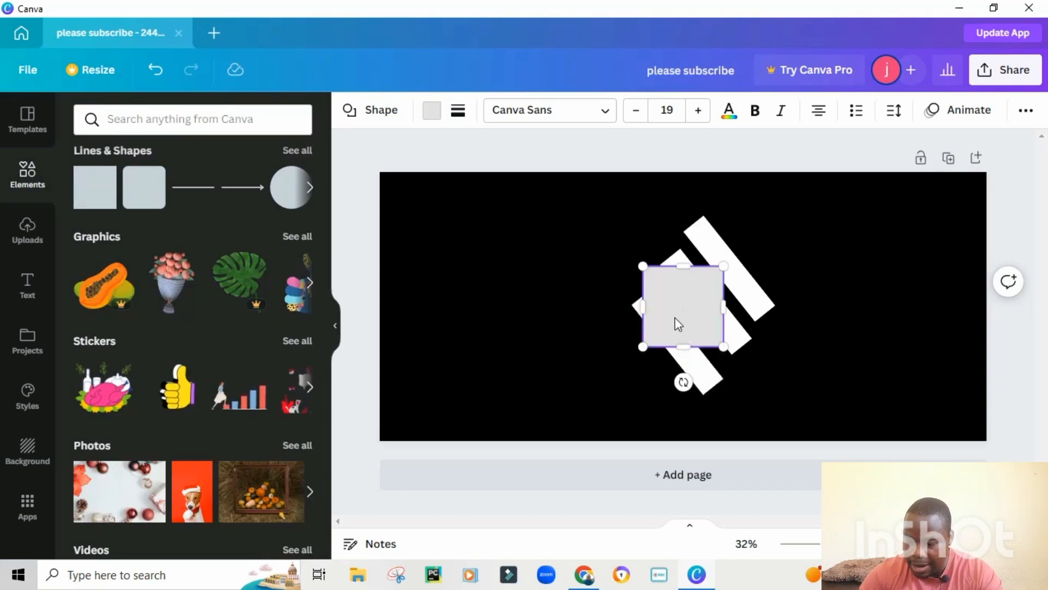
left_click_drag(681, 267, 683, 302)
left_click(685, 347)
left_click_drag(690, 367, 690, 397)
left_click_drag(726, 349, 813, 347)
Step: Lengthen the right-hand stripe and adjust the gray rectangle's top and left edges to cover all three stripes' lower ends
left_click(727, 303)
left_click_drag(729, 311, 728, 341)
left_click(756, 306)
left_click_drag(774, 310, 729, 322)
left_click(725, 364)
left_click_drag(647, 359, 604, 359)
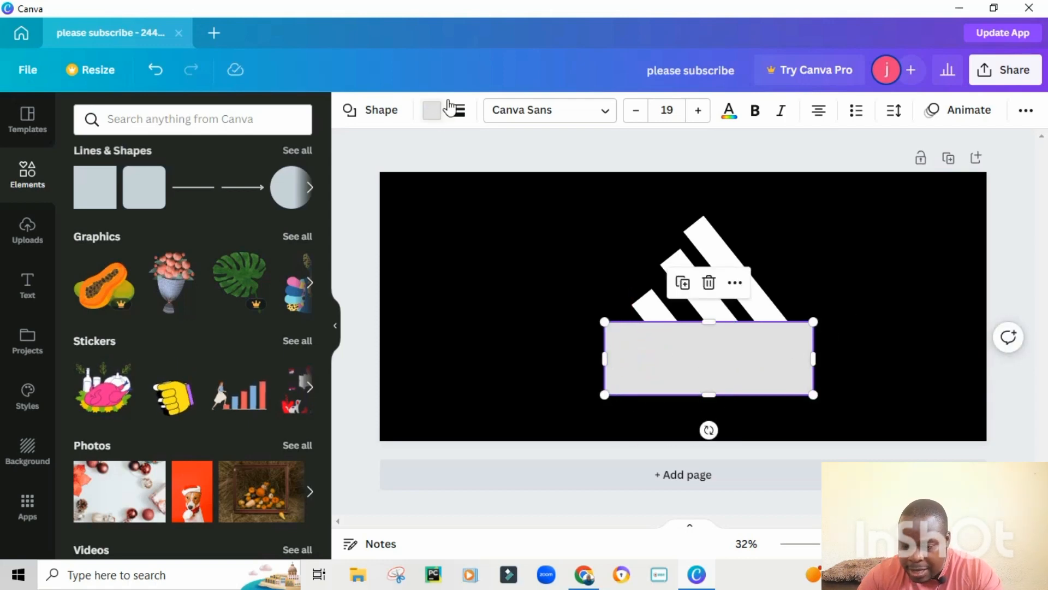
Step: Color the covering rectangle black from the document colors
left_click(432, 114)
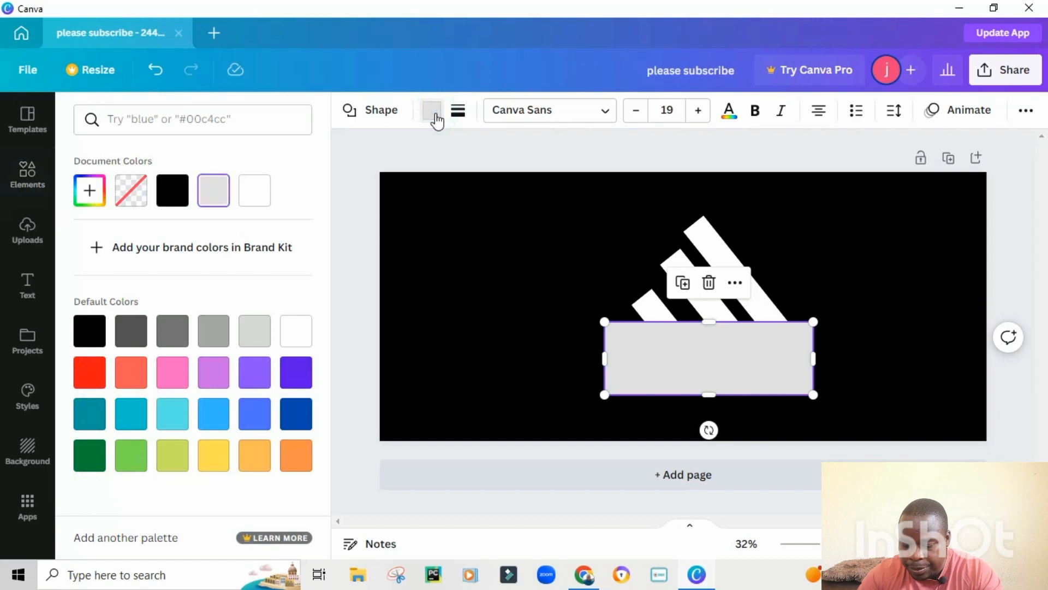
left_click(172, 190)
key("Escape")
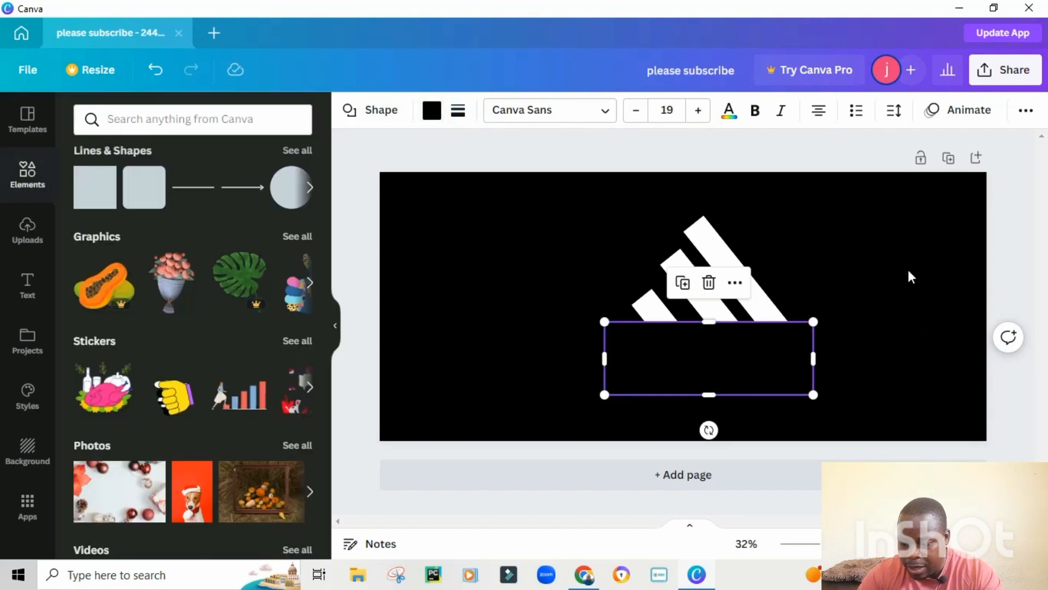
Step: Nudge the shortest stripe slightly right to even out the spacing, and deselect it
left_click(926, 232)
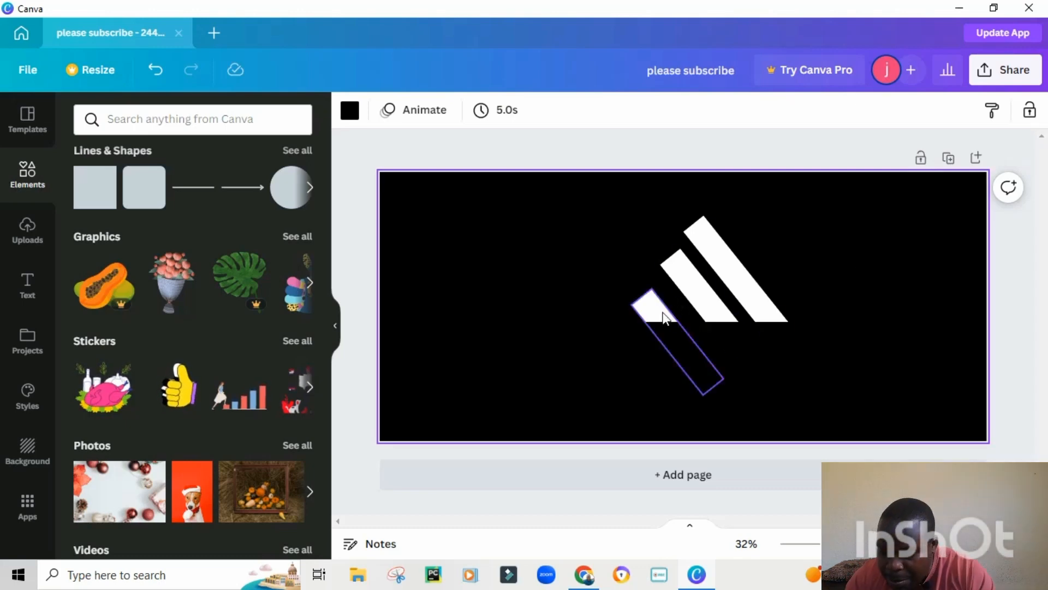
left_click_drag(661, 311, 662, 311)
left_click(921, 345)
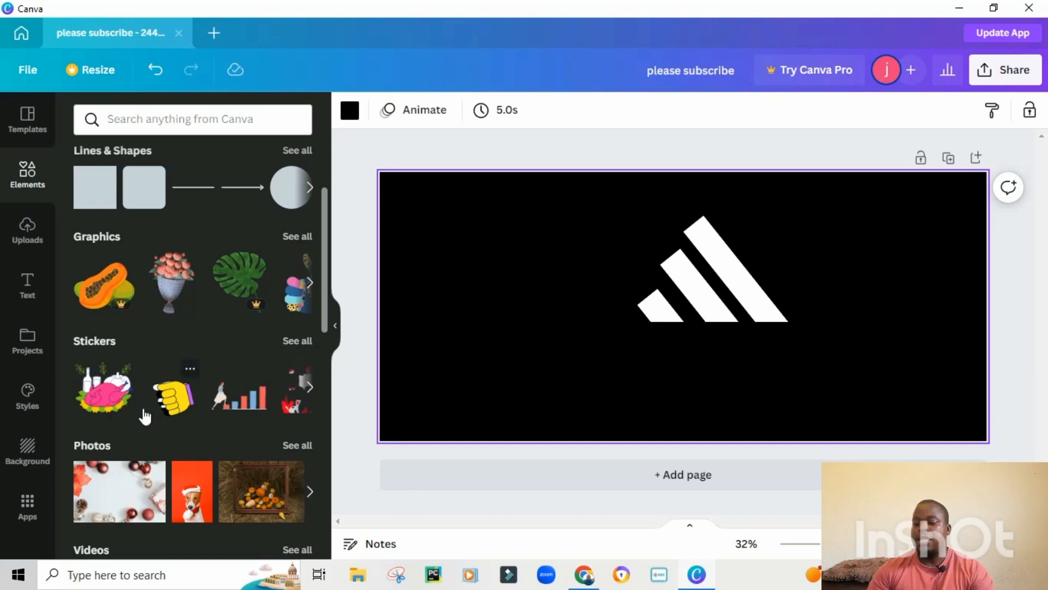